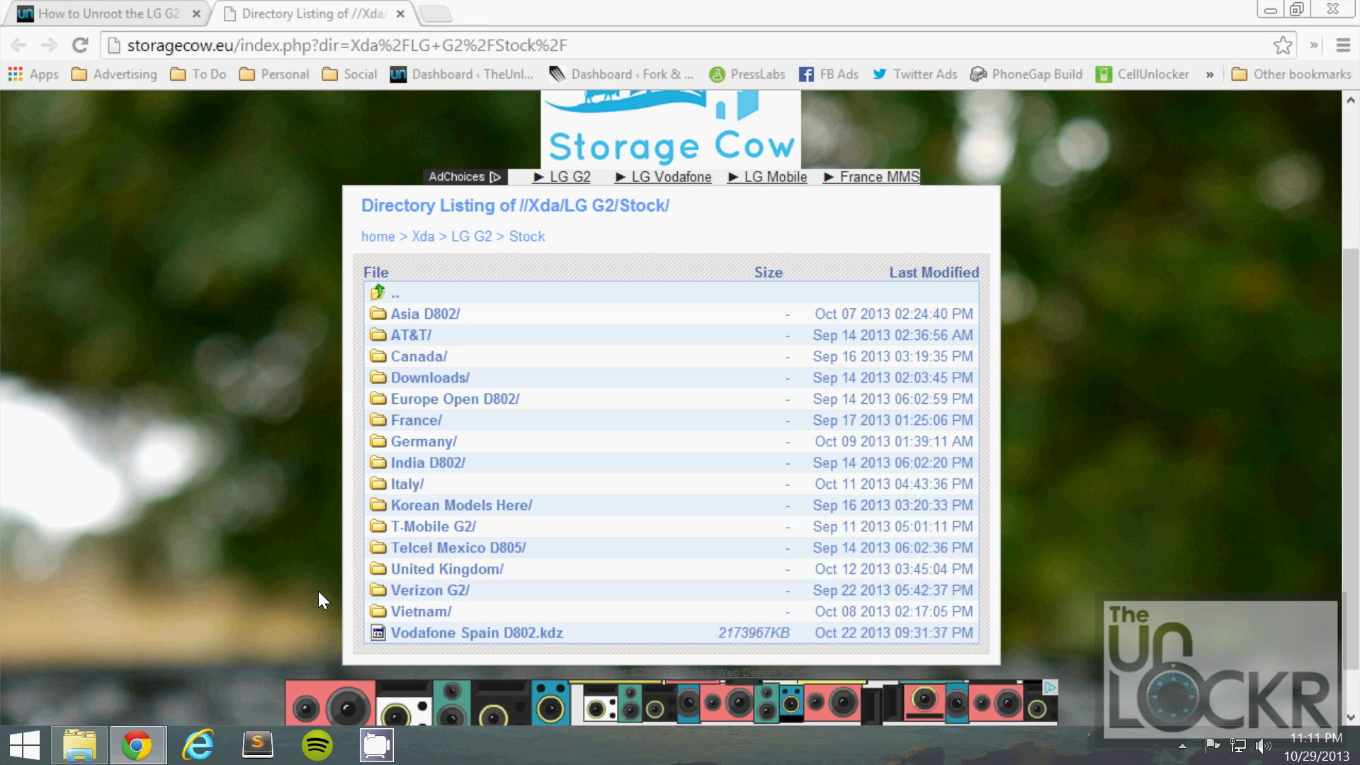
- Download the T-Mobile G2 stock firmware D80110C_00.kdz to the desktop and close the directory listing
click(434, 526)
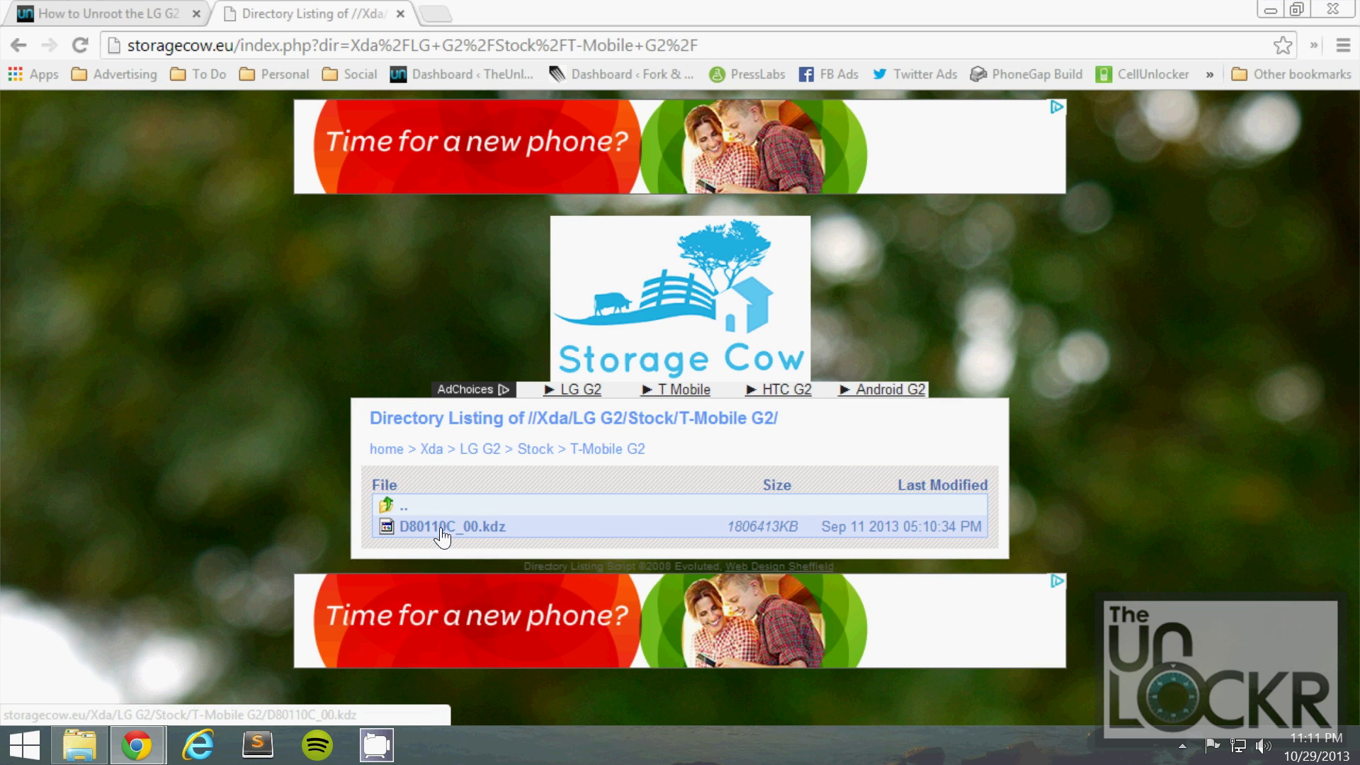
click(488, 529)
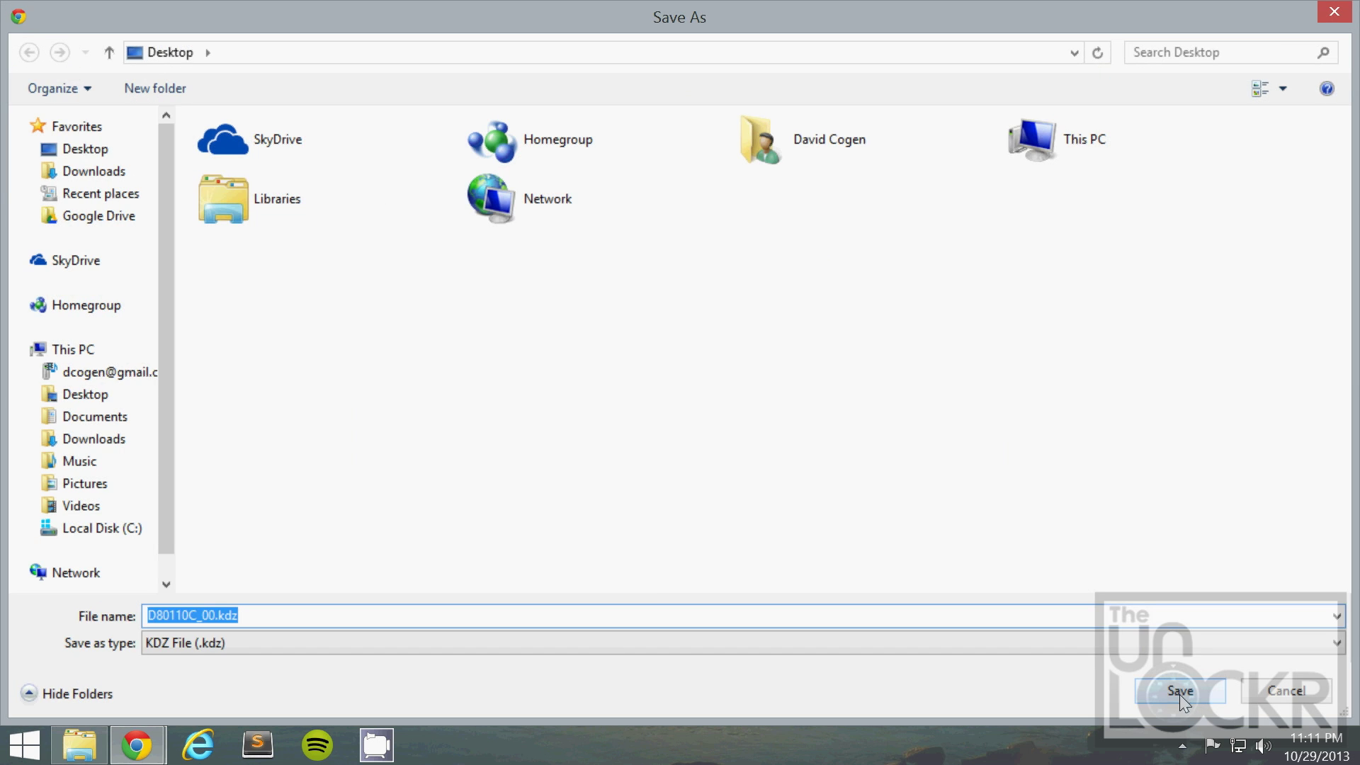
click(1179, 692)
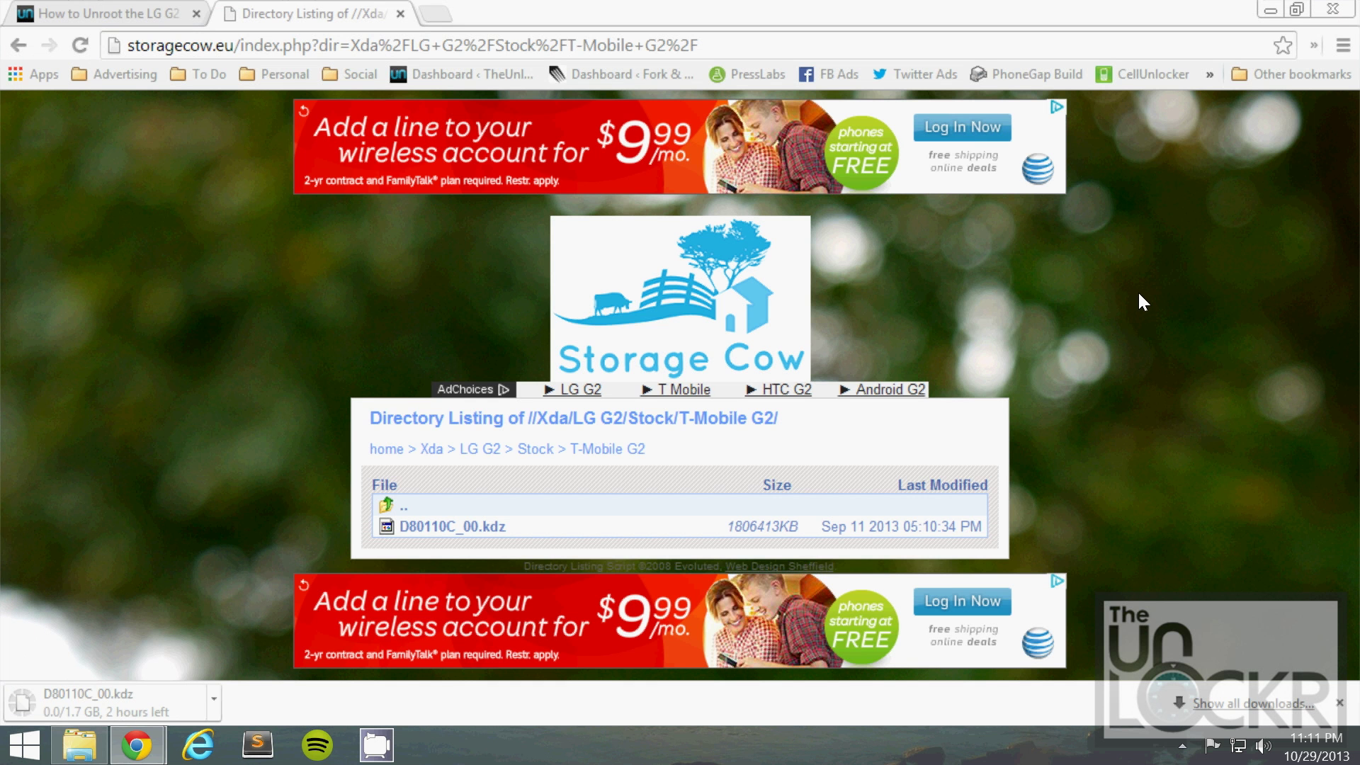
click(400, 13)
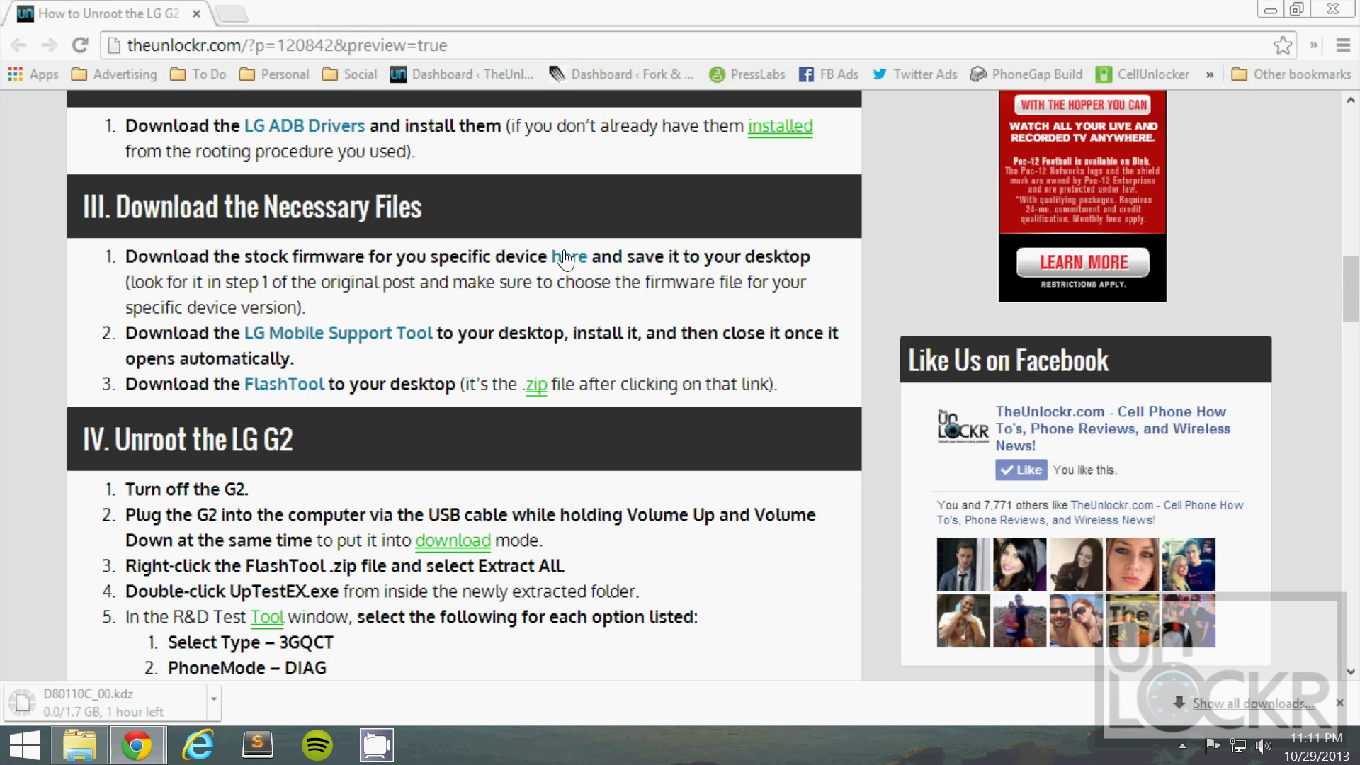
- Download the LG Mobile Support Tool installer and FlashTool.1.0.54.zip to the desktop from the guide's links, closing the file listing
click(364, 345)
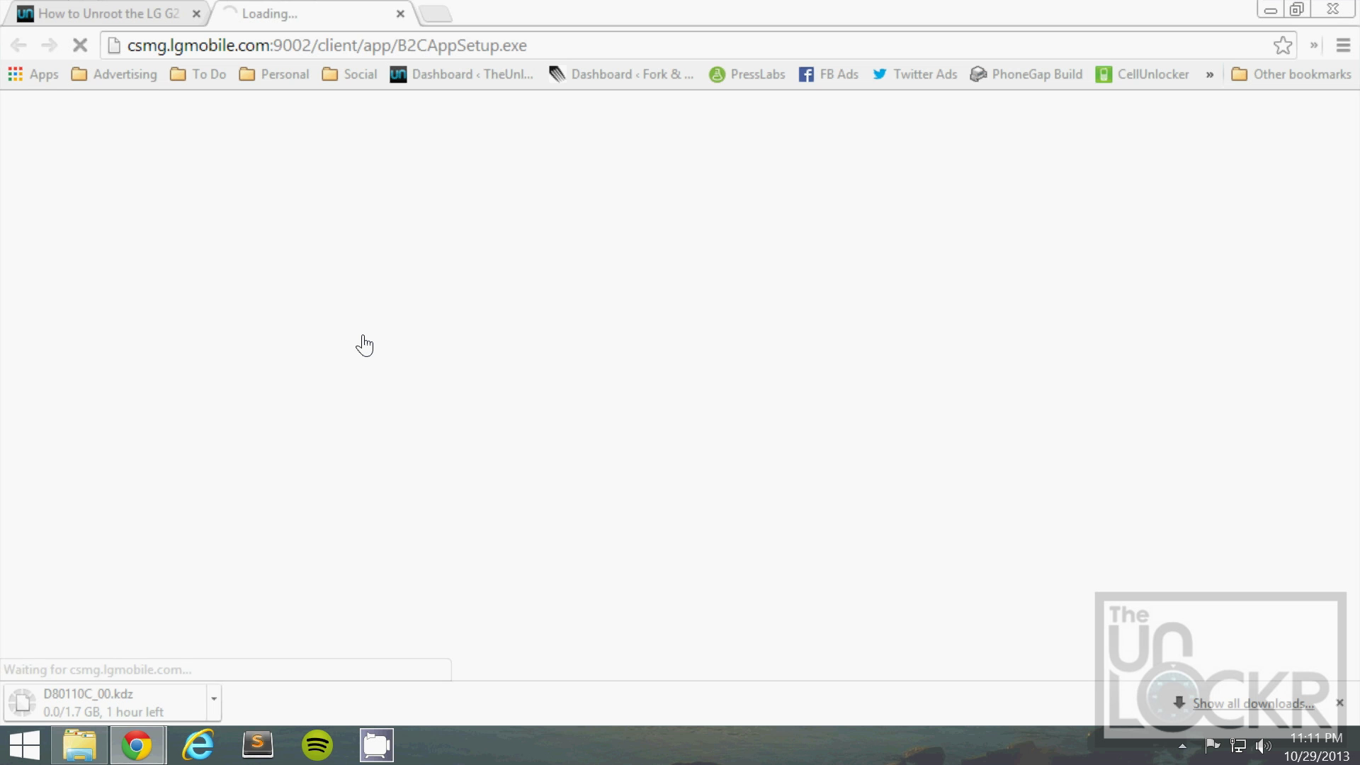
click(1164, 684)
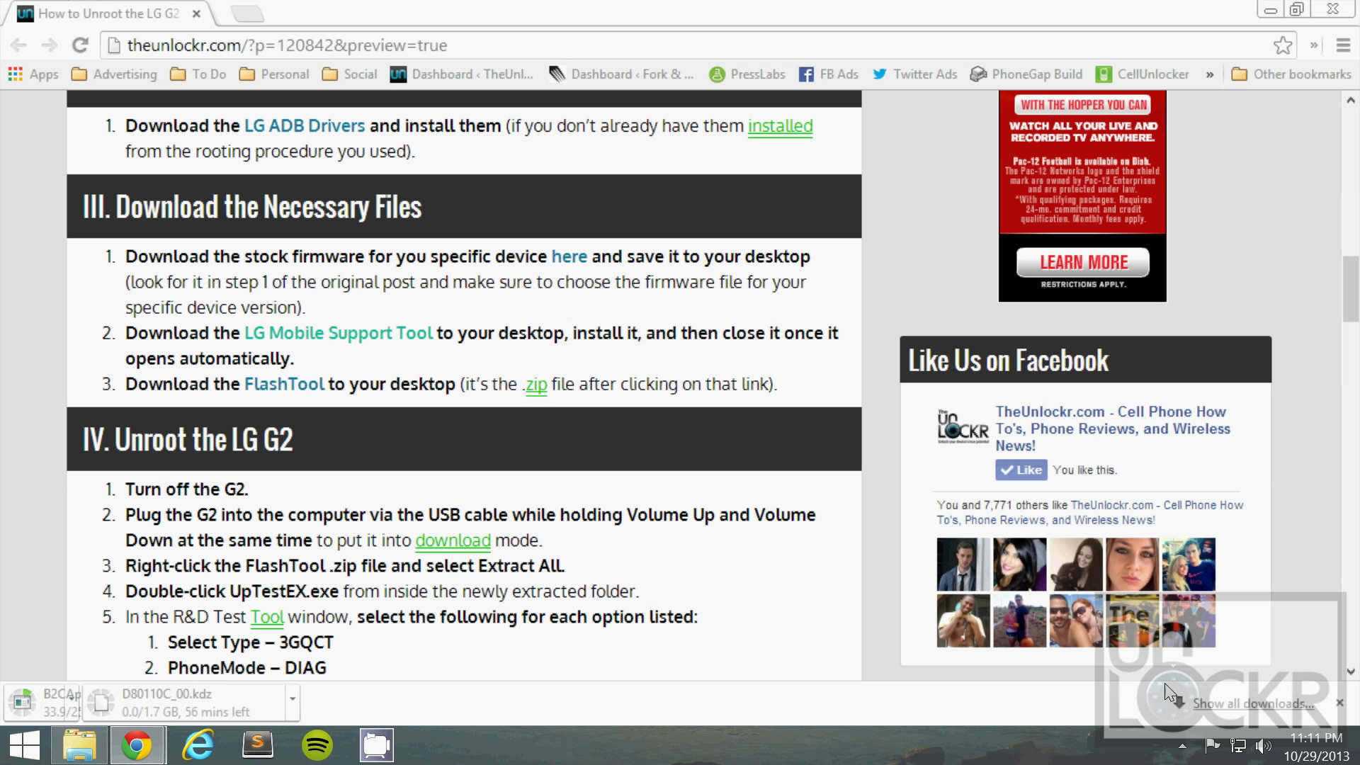
click(279, 388)
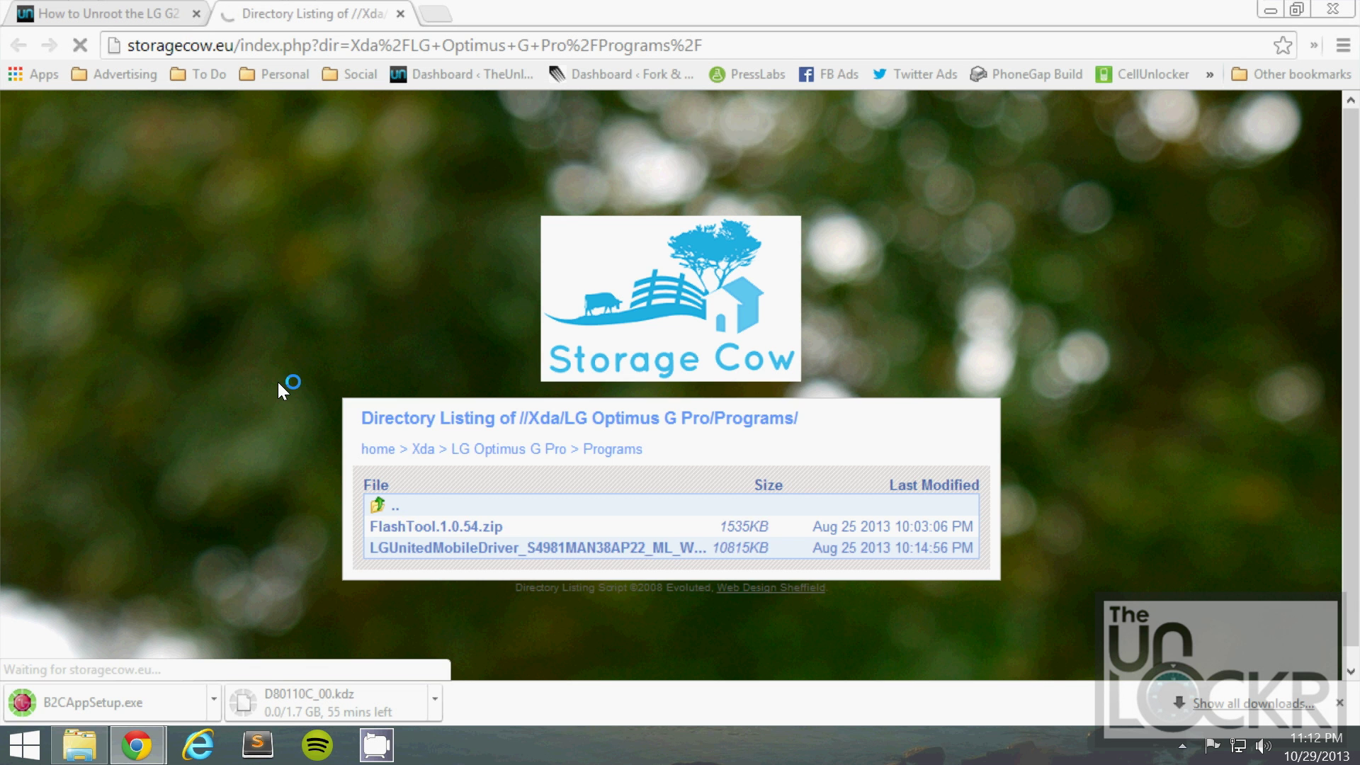
click(485, 533)
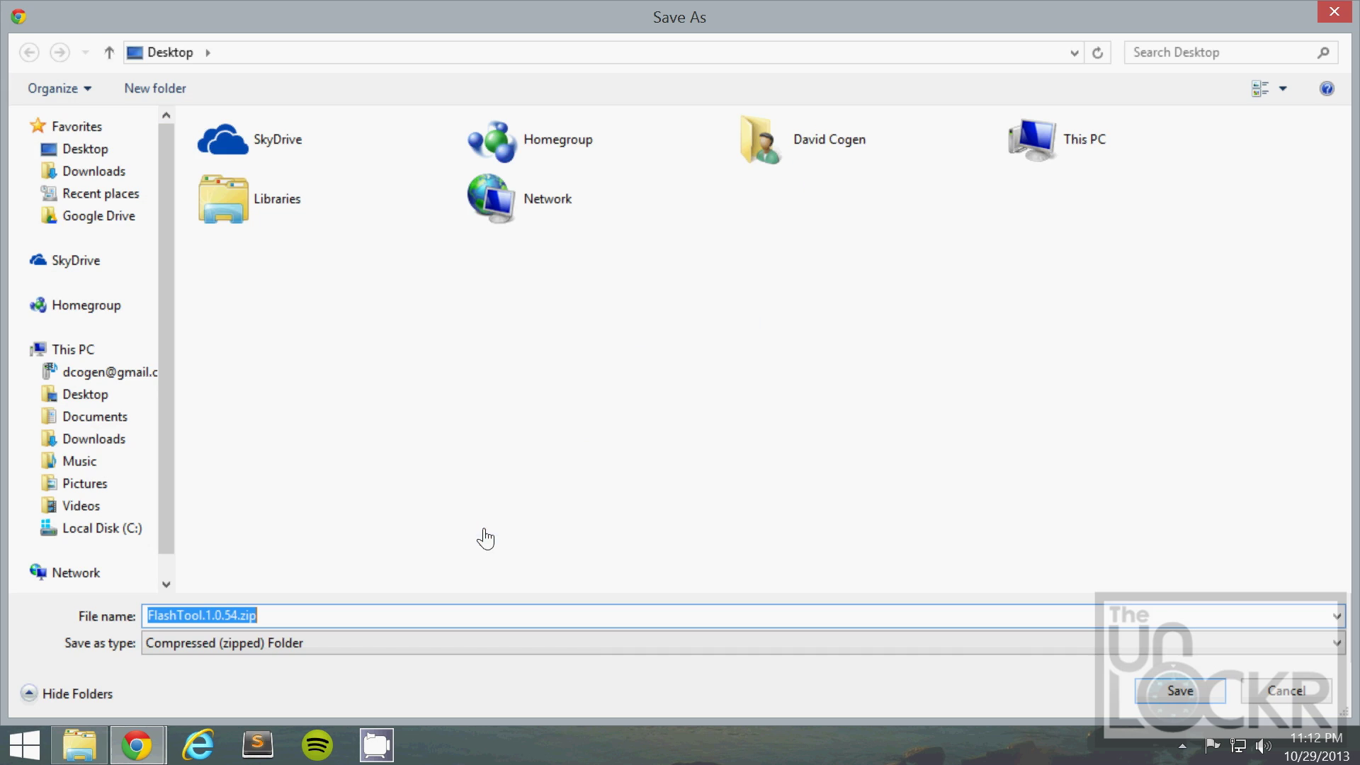
click(1180, 690)
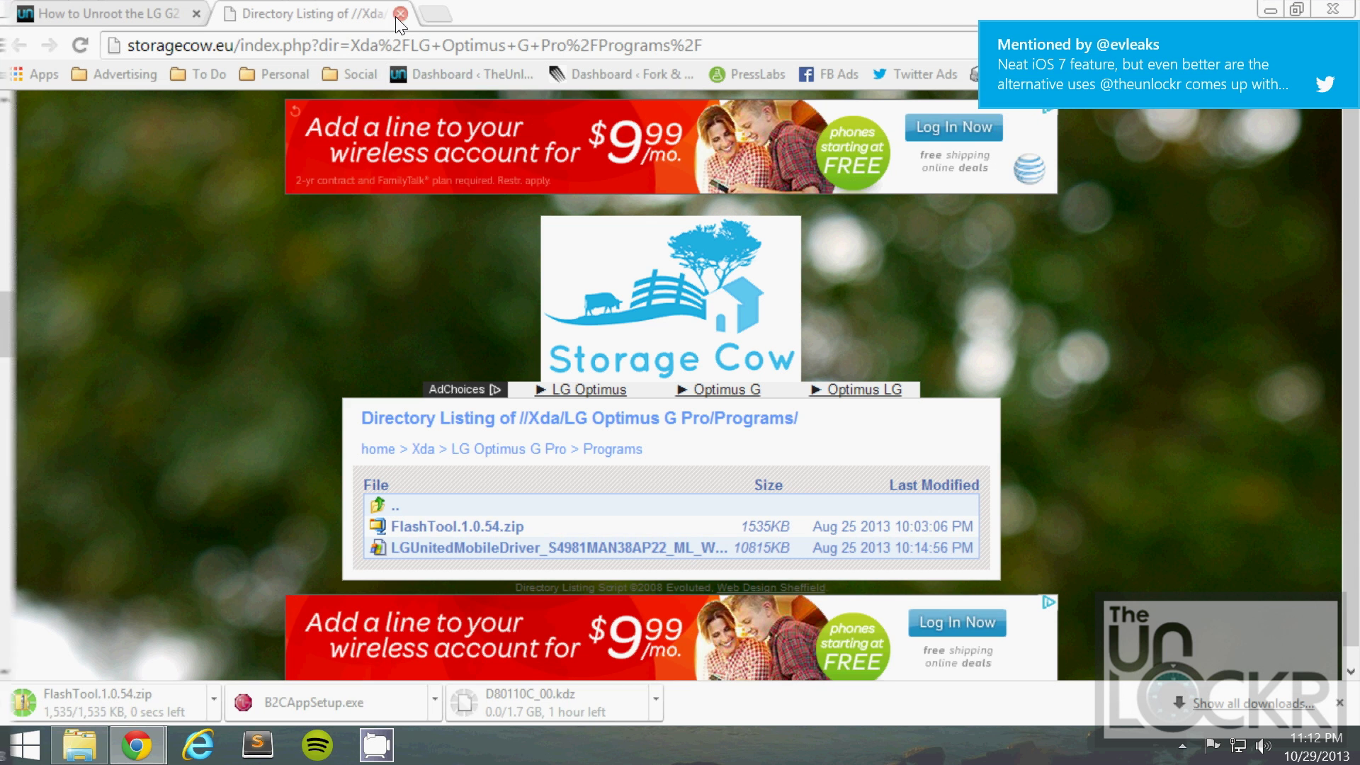
click(400, 13)
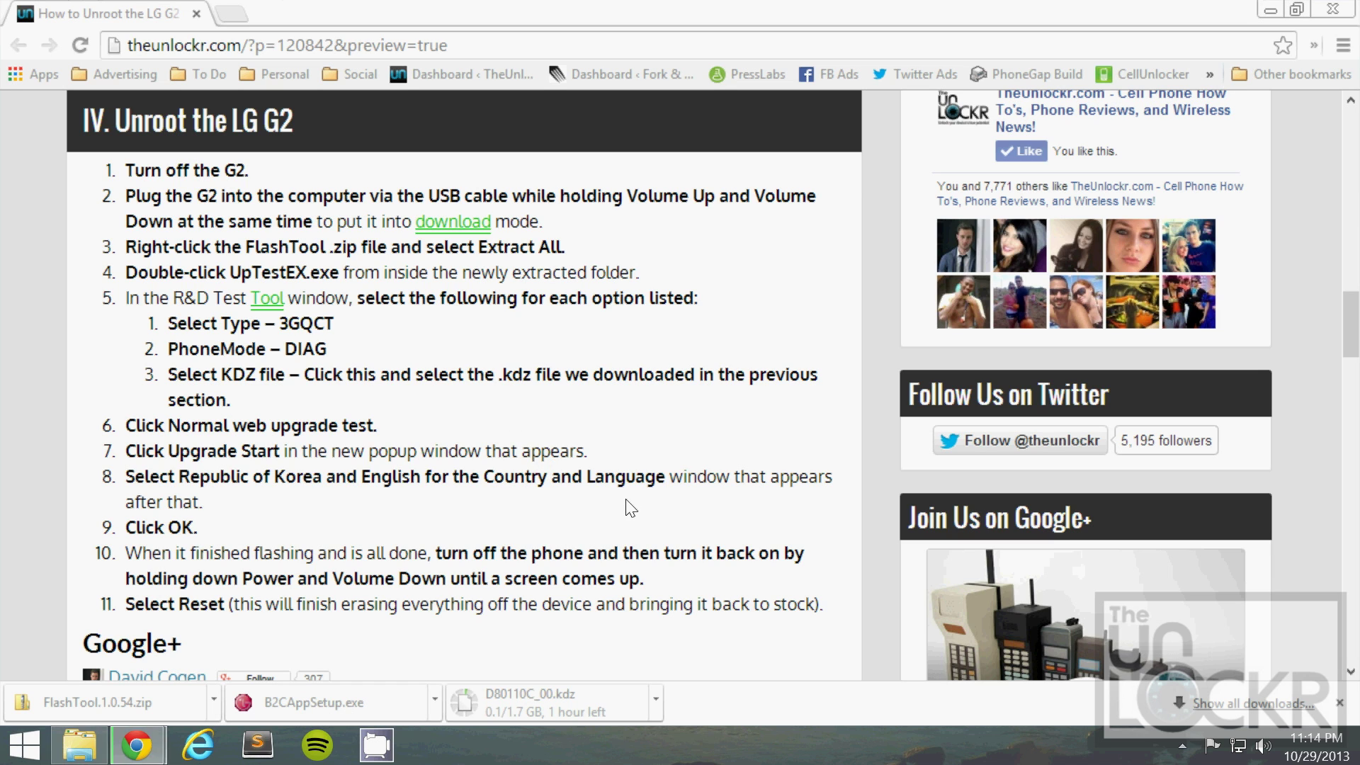
- Run the downloaded B2CAppSetup.exe to install the LG Mobile Support Tool
scroll(627, 499, up, 4)
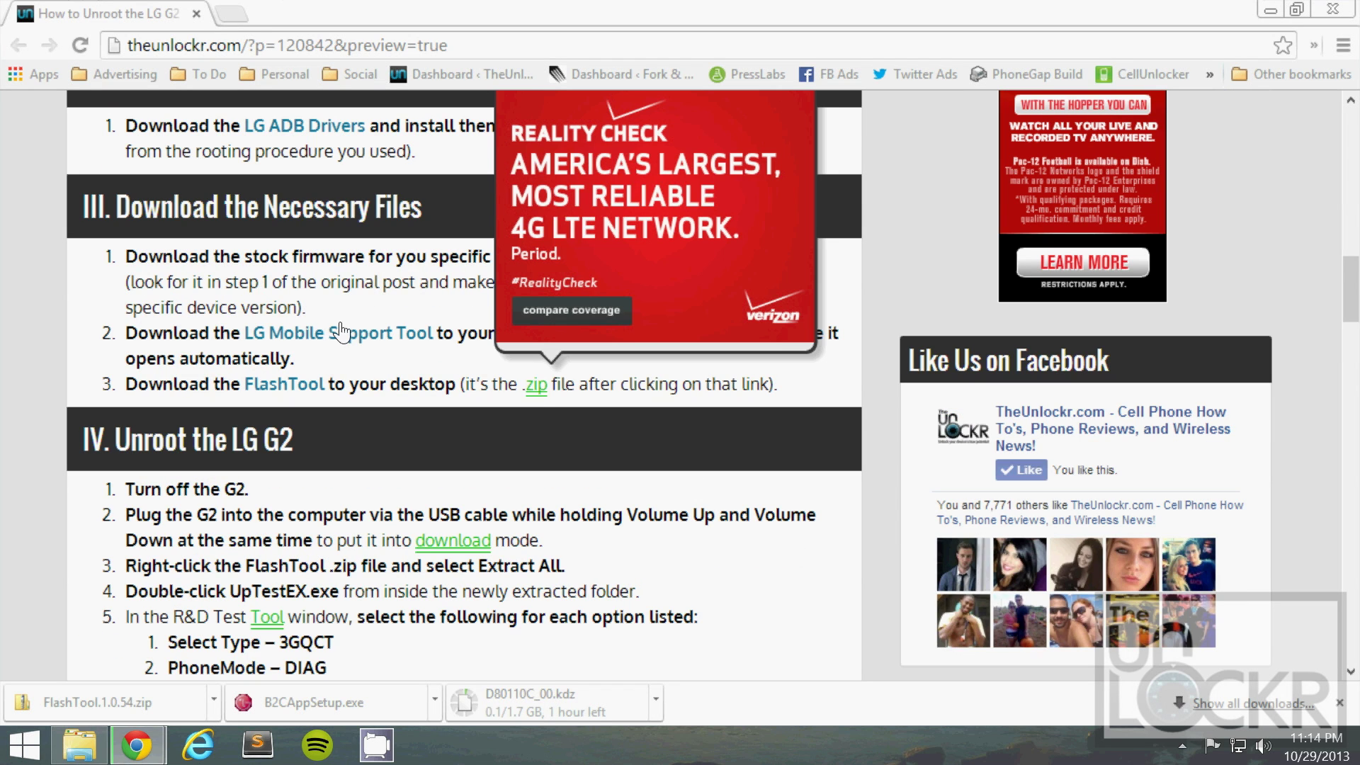
click(339, 708)
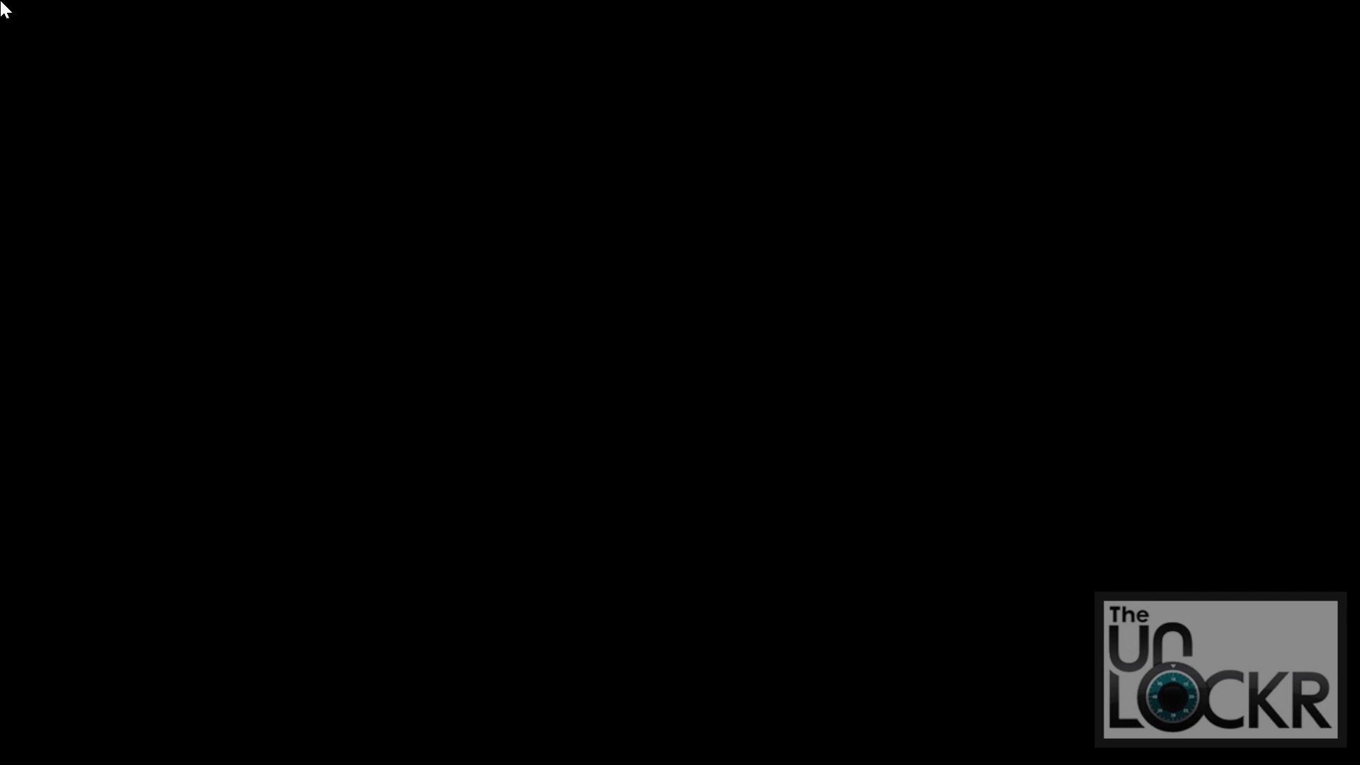
click(772, 422)
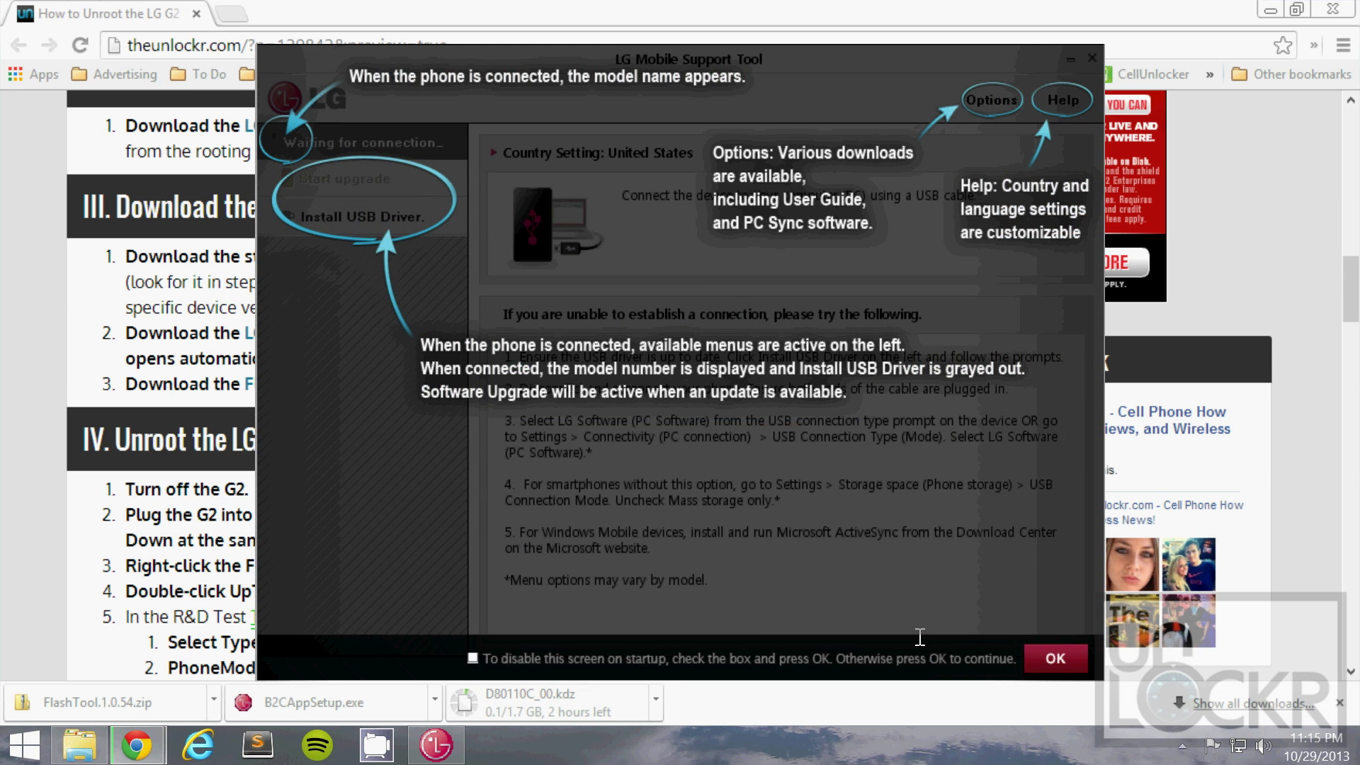
- Disable the LG Mobile Support Tool's startup help screen and exit the tool
click(472, 658)
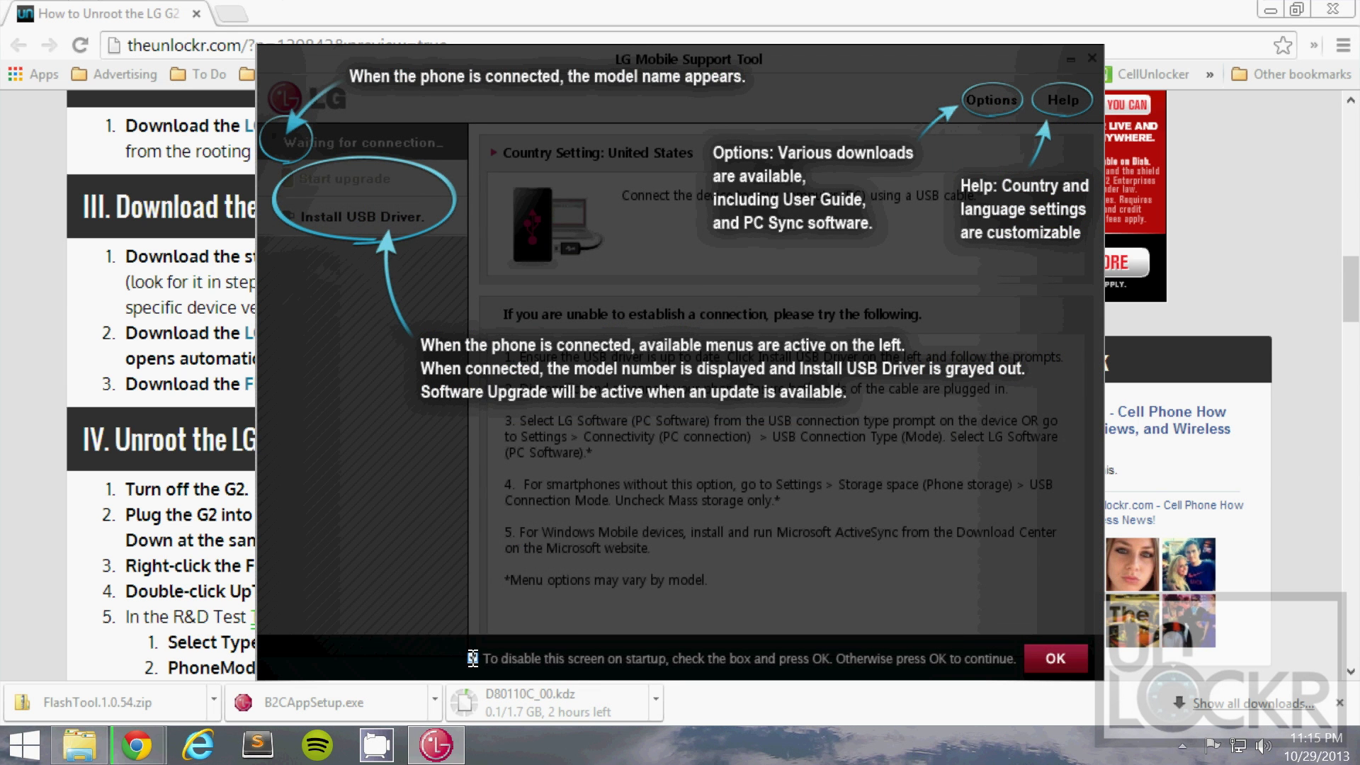
click(1054, 659)
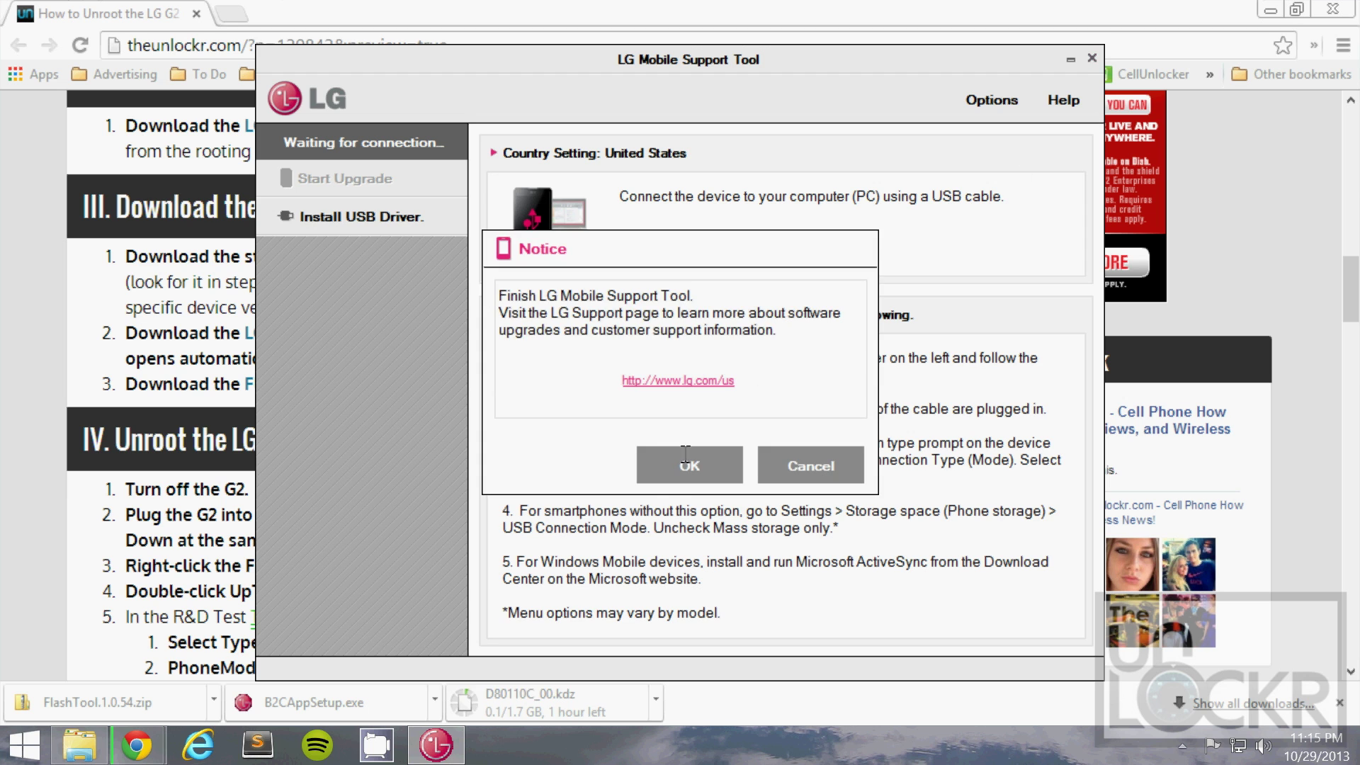
click(662, 475)
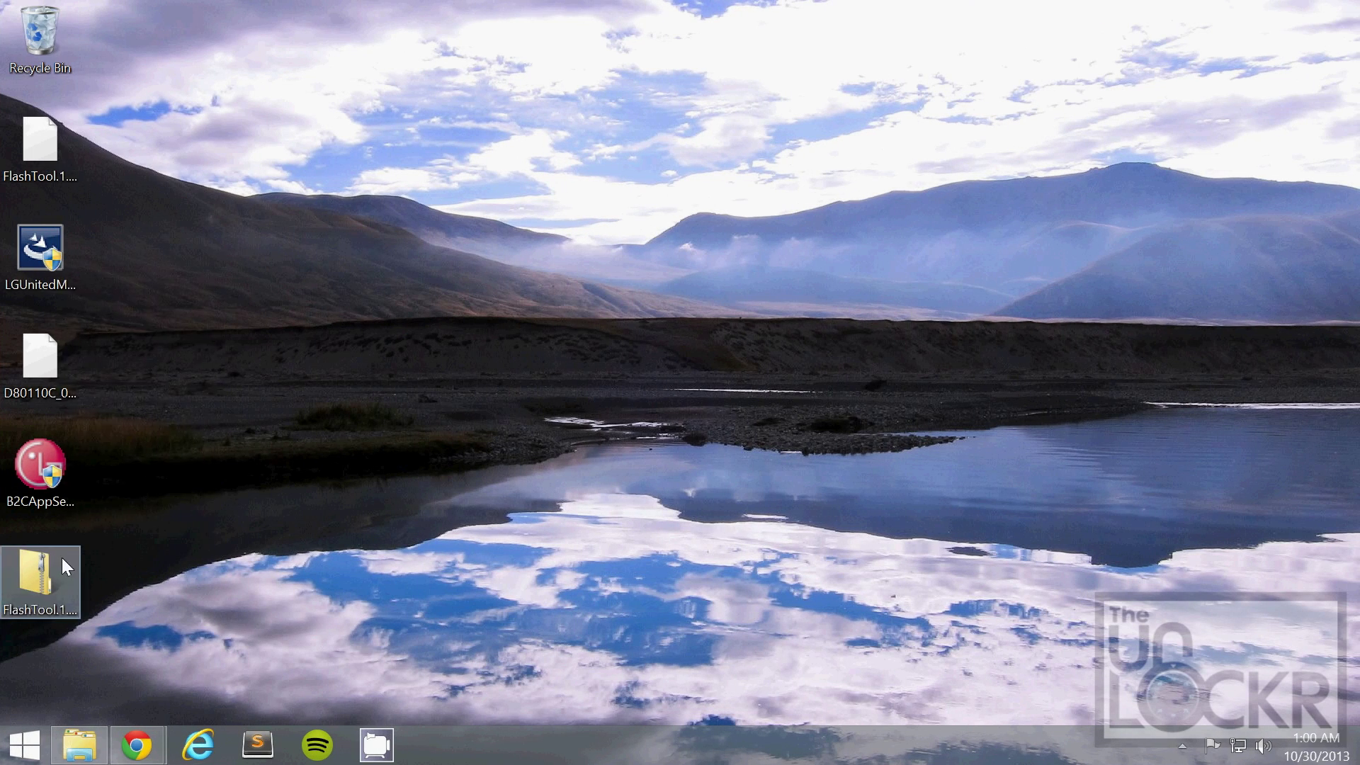
- Extract all files from FlashTool.1.0.54.zip into a FlashTool.1.0.54 folder on the desktop
right_click(62, 558)
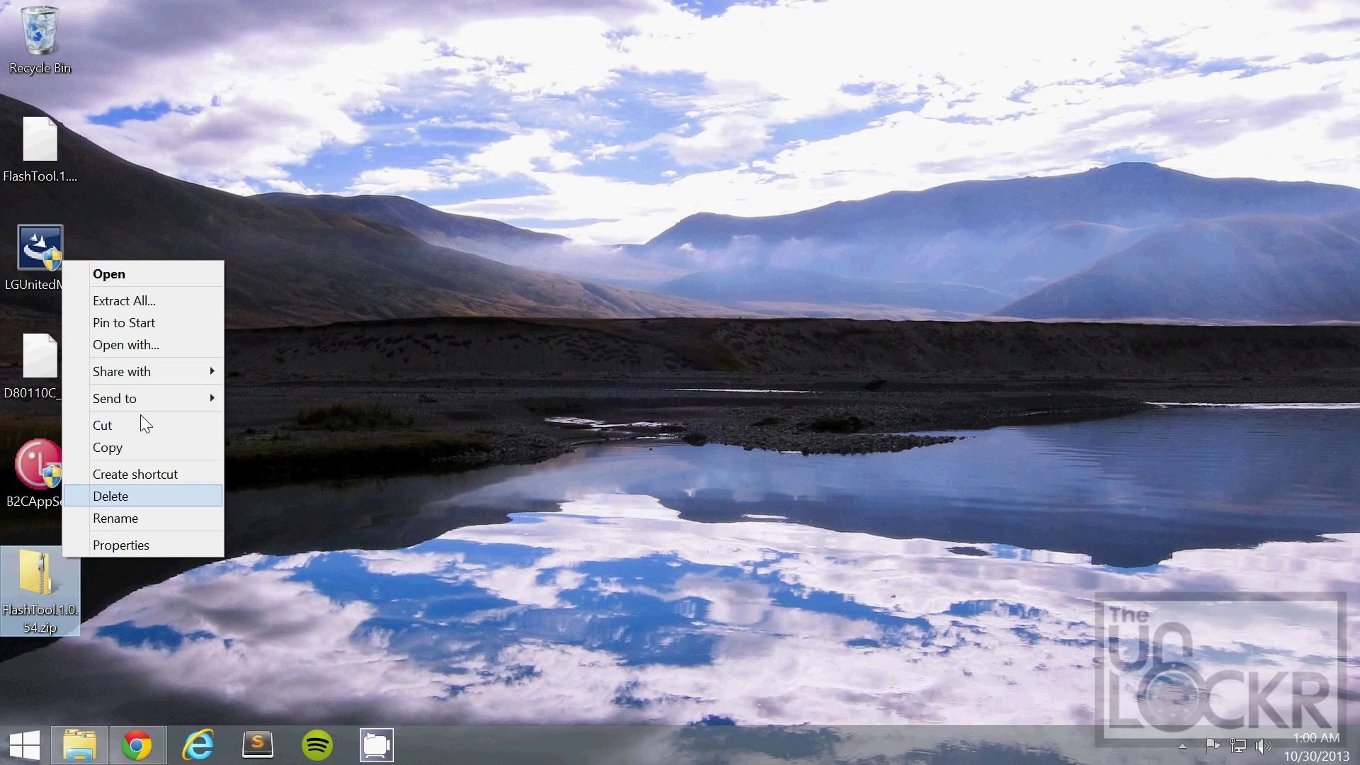
click(153, 299)
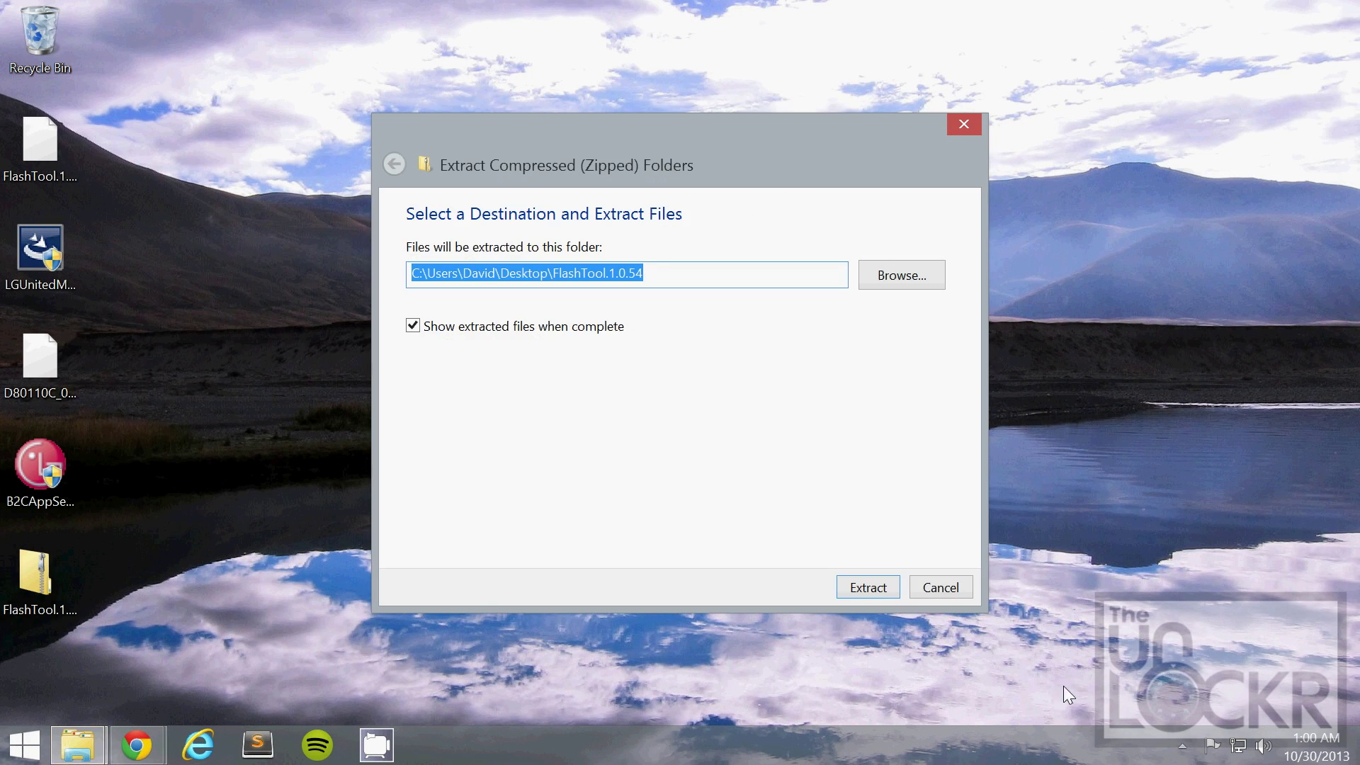
click(869, 587)
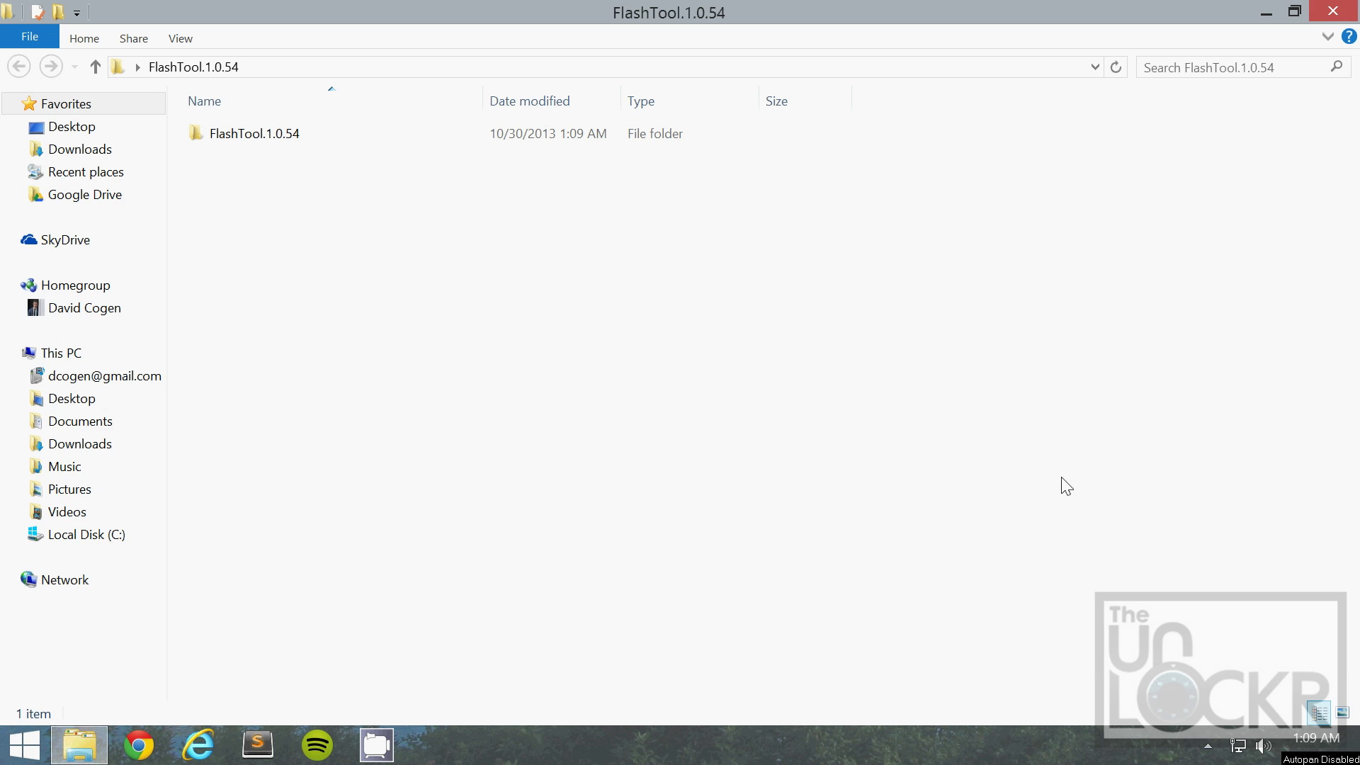
- Launch UpTestEX.exe from the inner FlashTool.1.0.54 folder and minimize the folder window
double_click(255, 133)
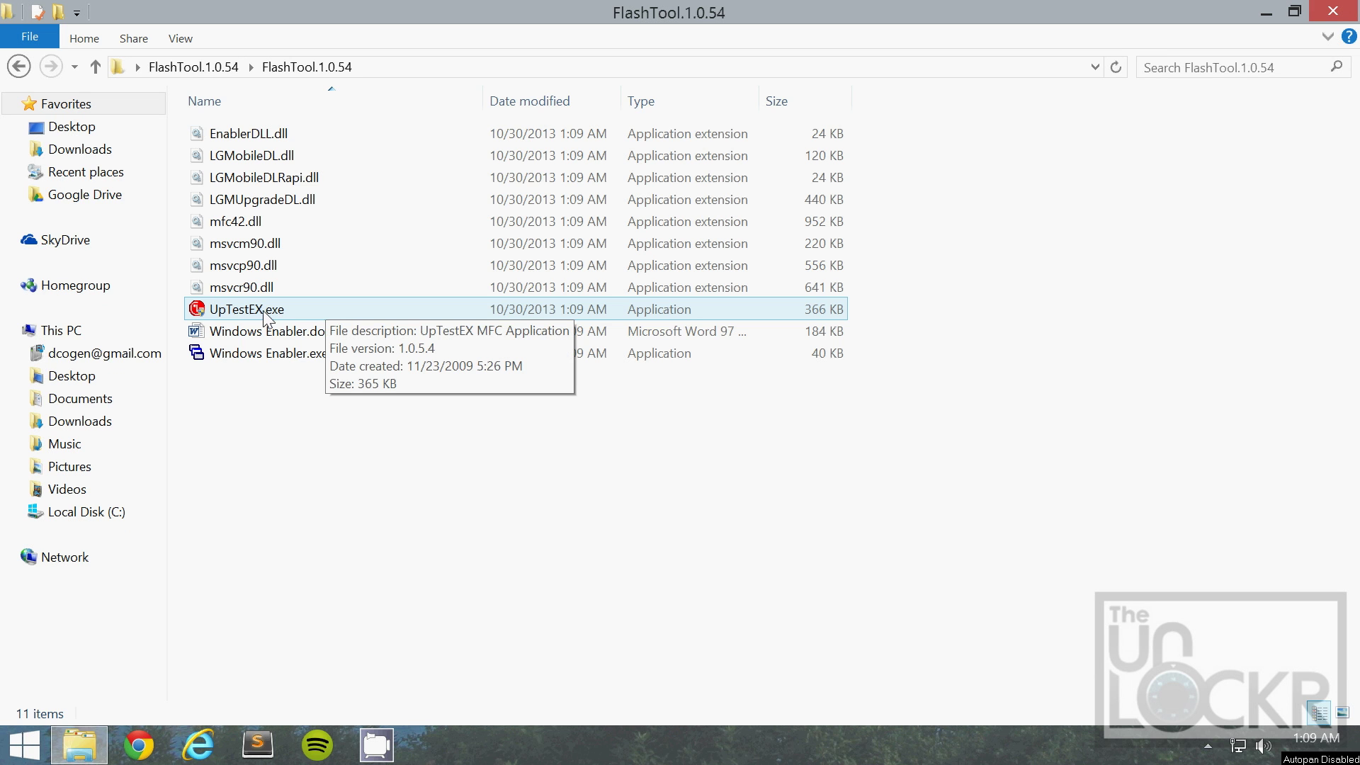
click(264, 313)
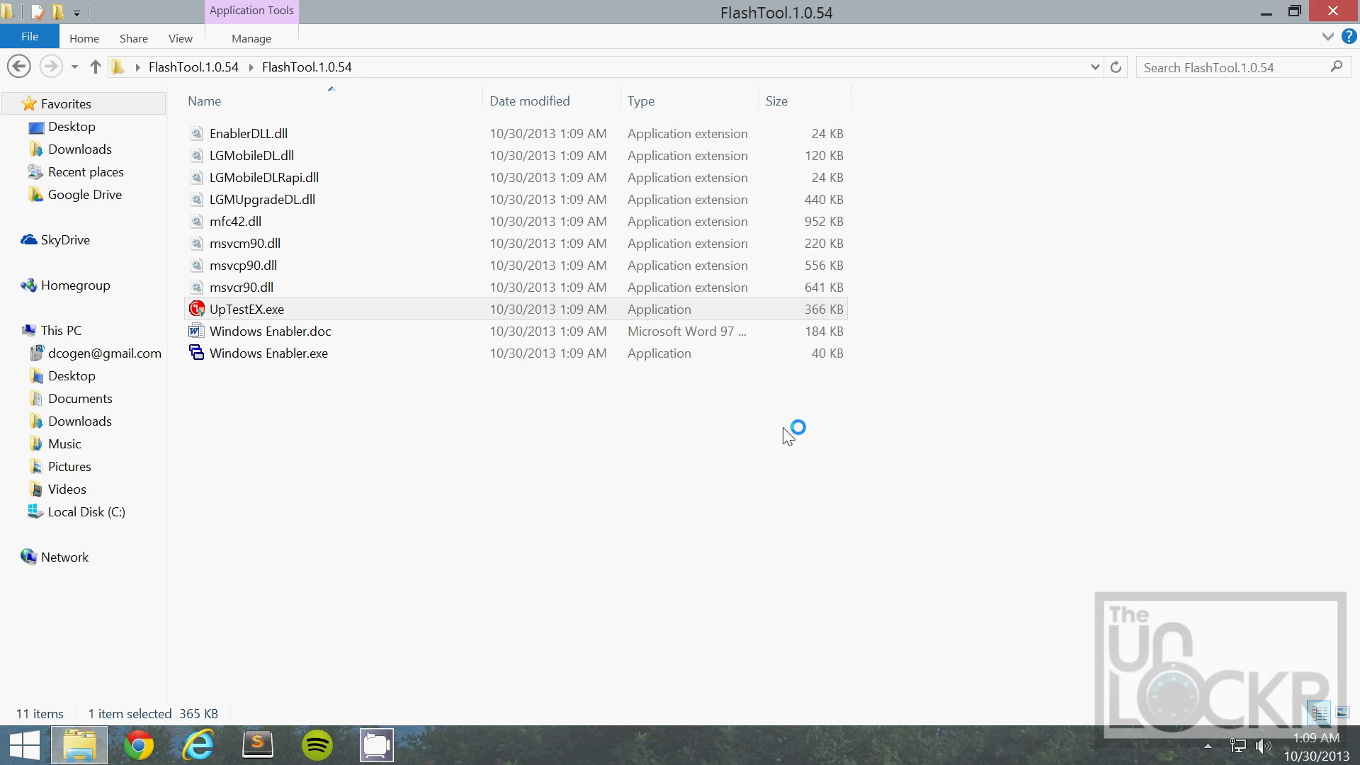
click(1266, 12)
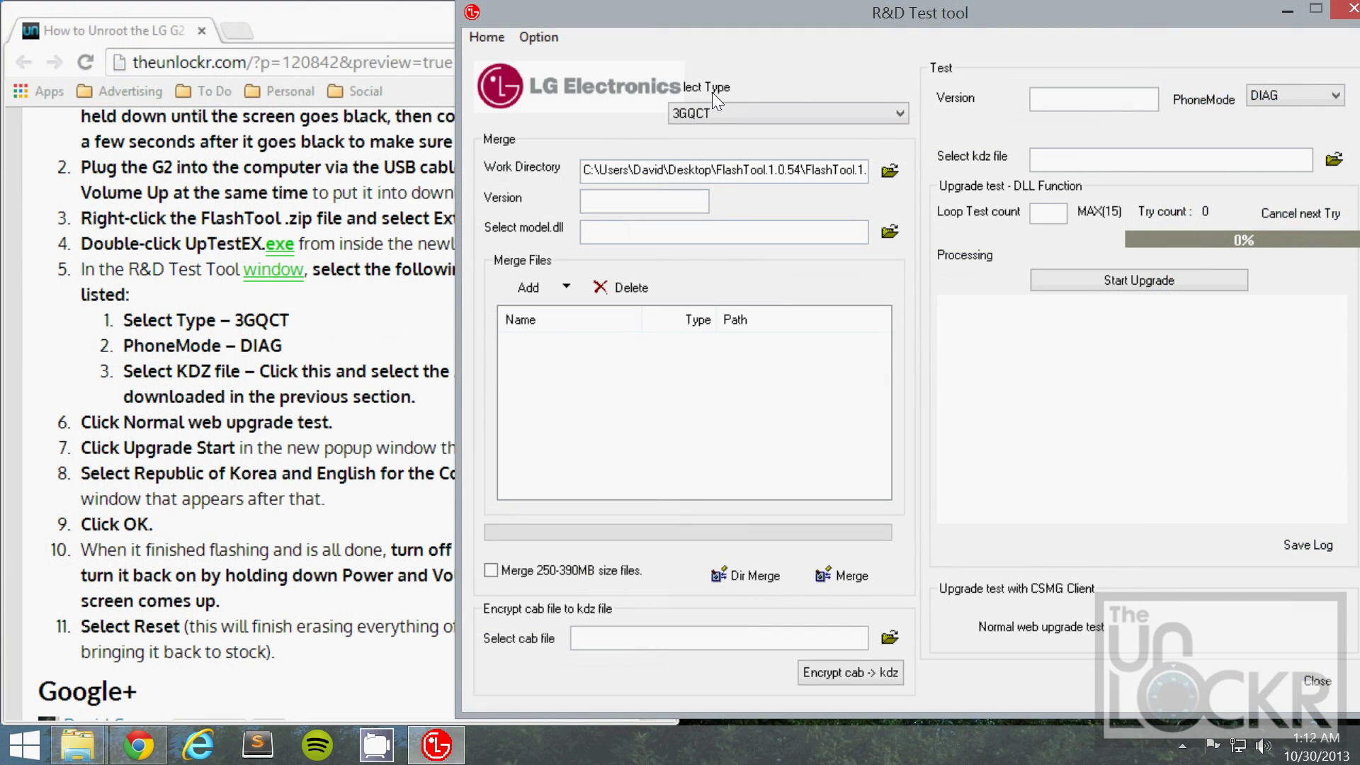
- Set the test tool's type to 3GQCT and load D80110C_00.kdz from the desktop as the kdz file
click(711, 115)
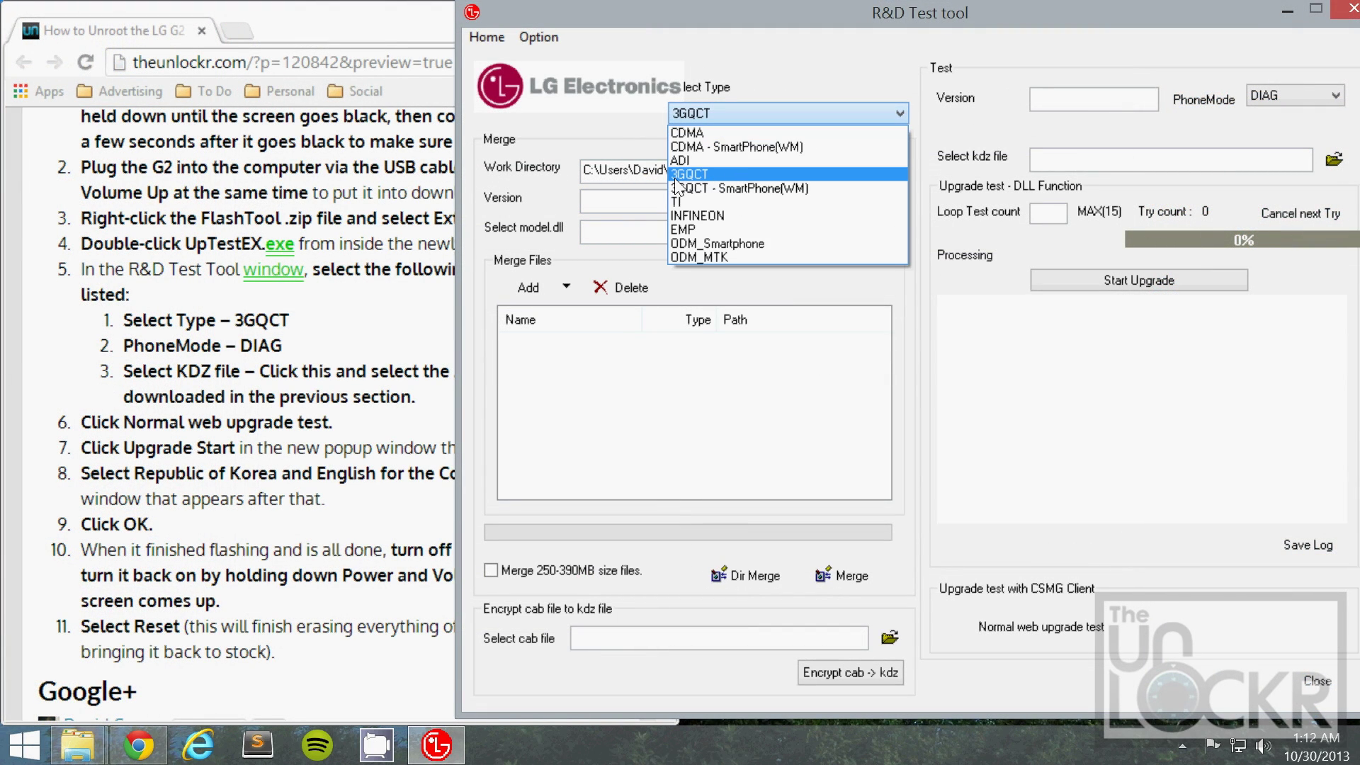
click(676, 177)
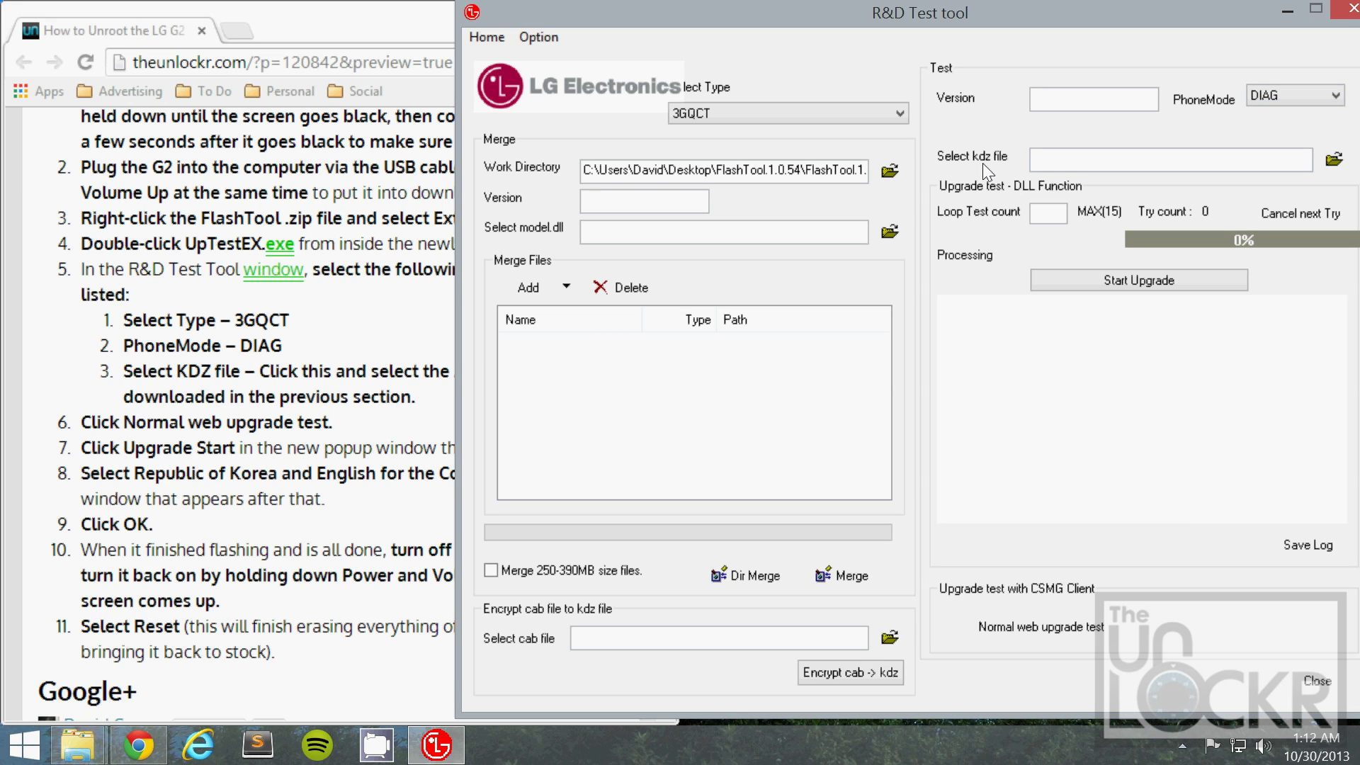
click(1335, 163)
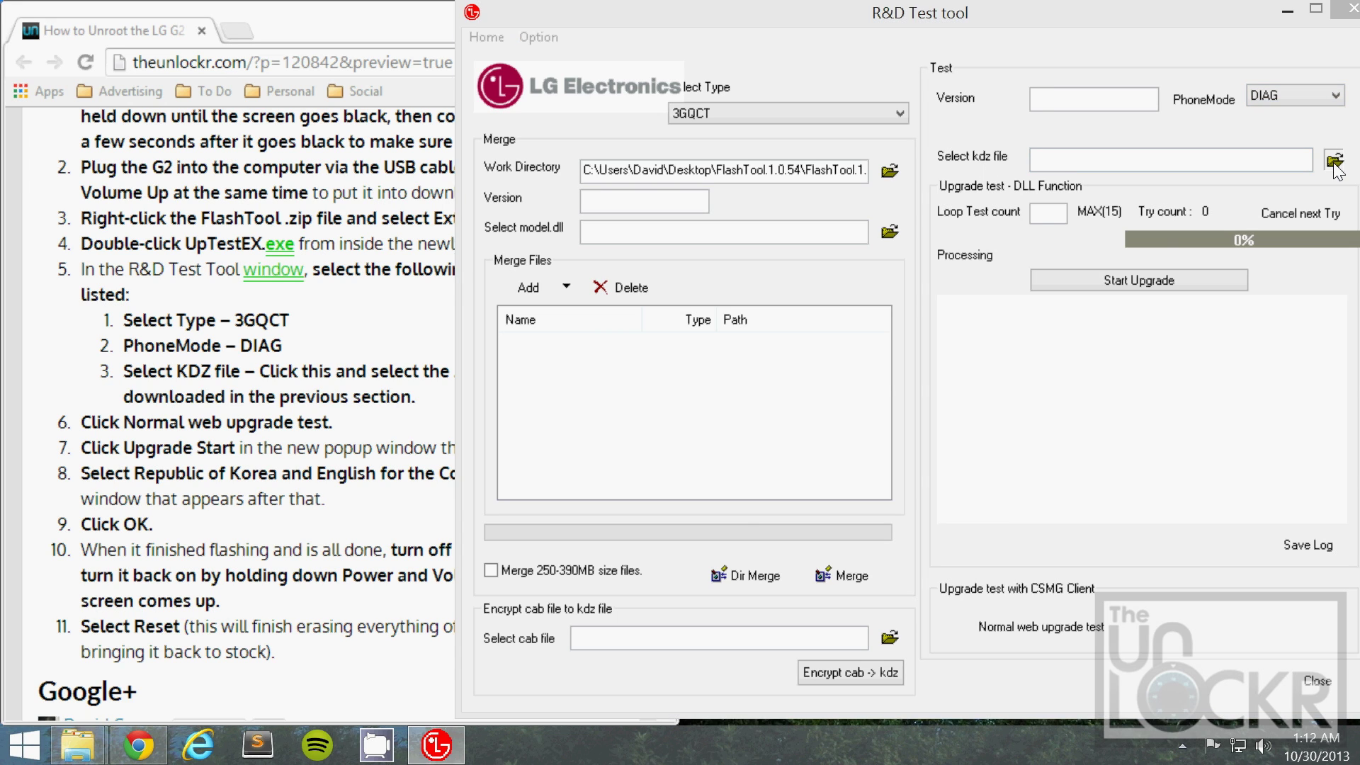
click(1057, 184)
click(1061, 184)
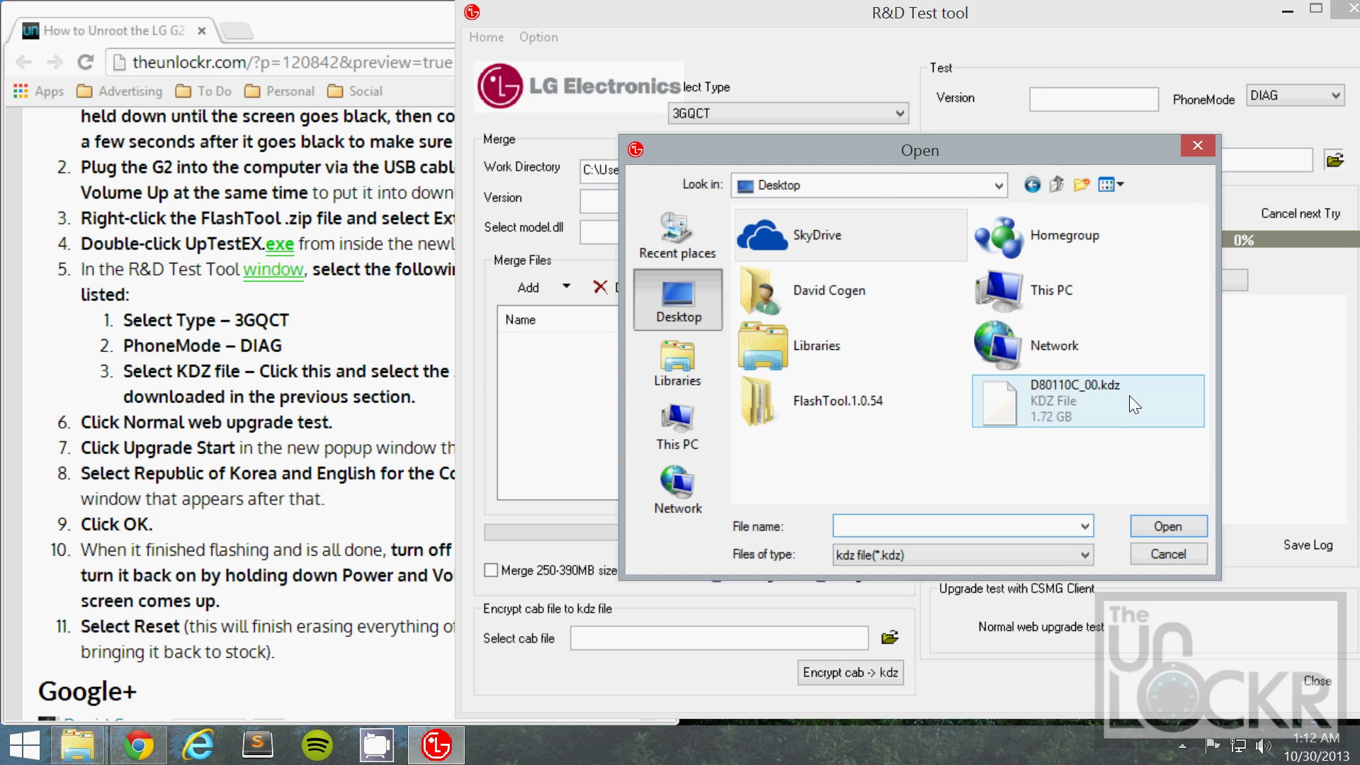
click(1039, 393)
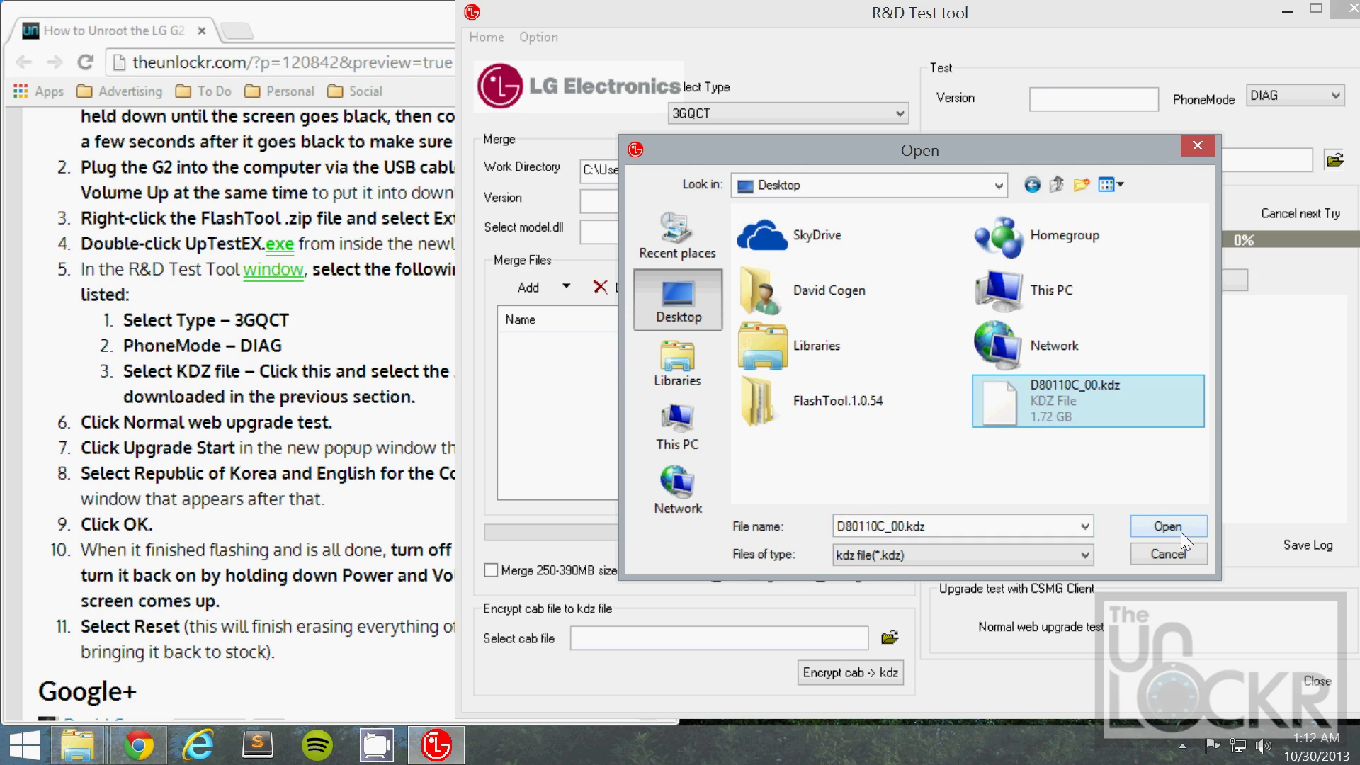
click(1180, 531)
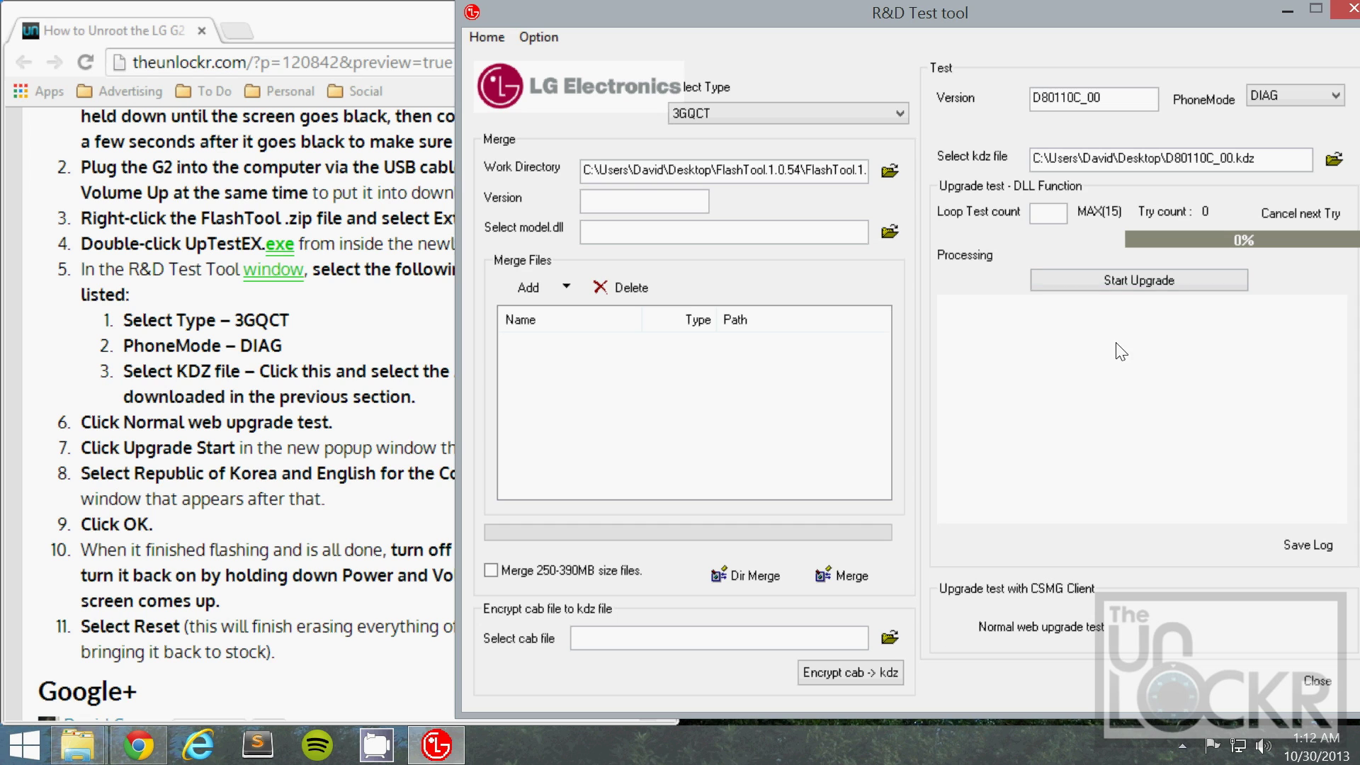
- Start the normal web upgrade test's upgrade with Republic of Korea as the country and English as the language
click(1030, 630)
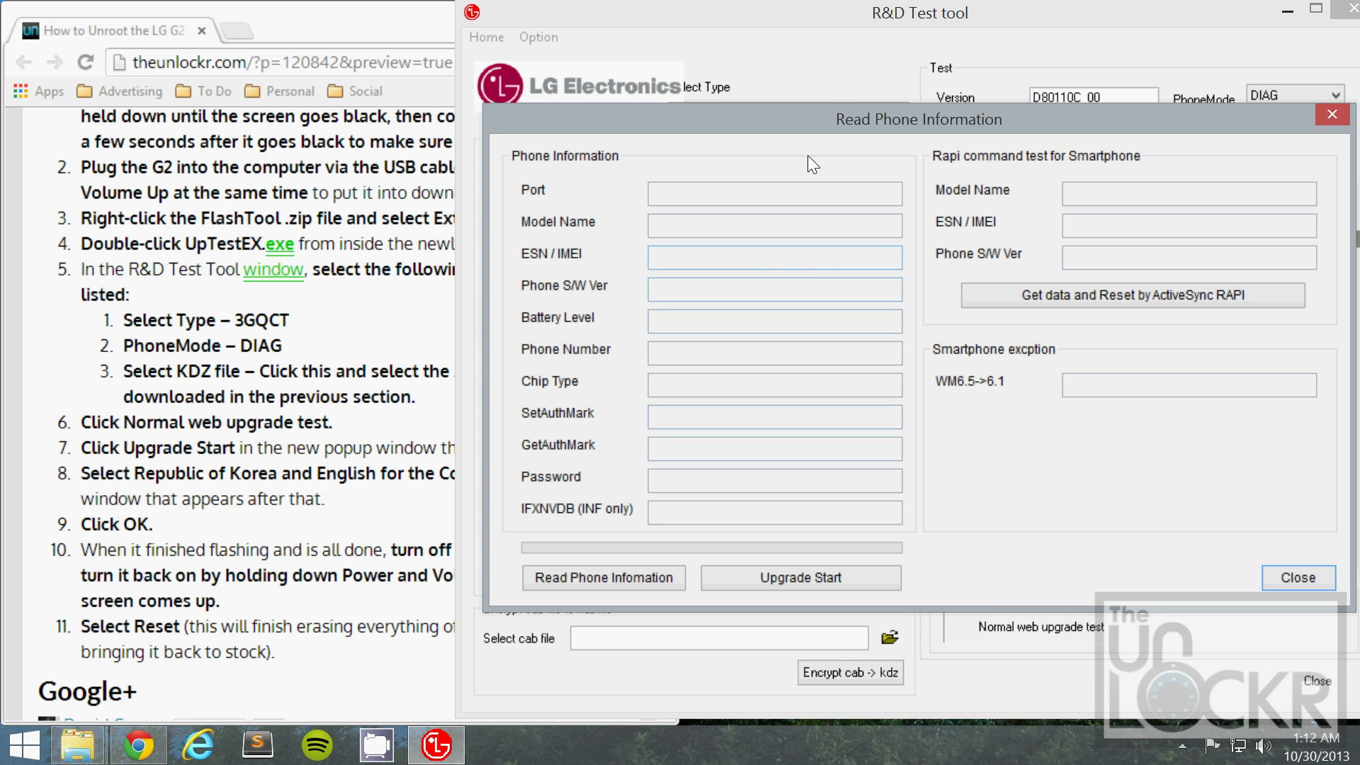
click(812, 575)
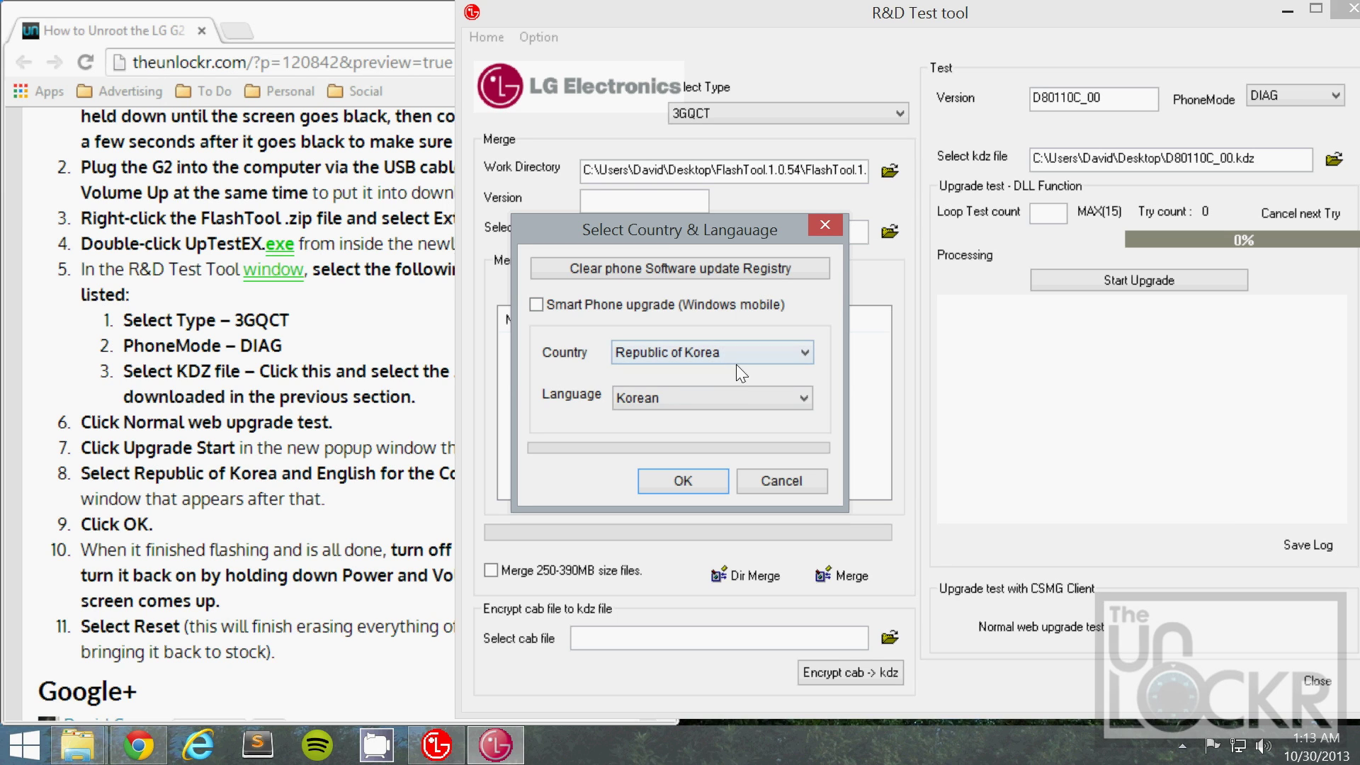
click(717, 355)
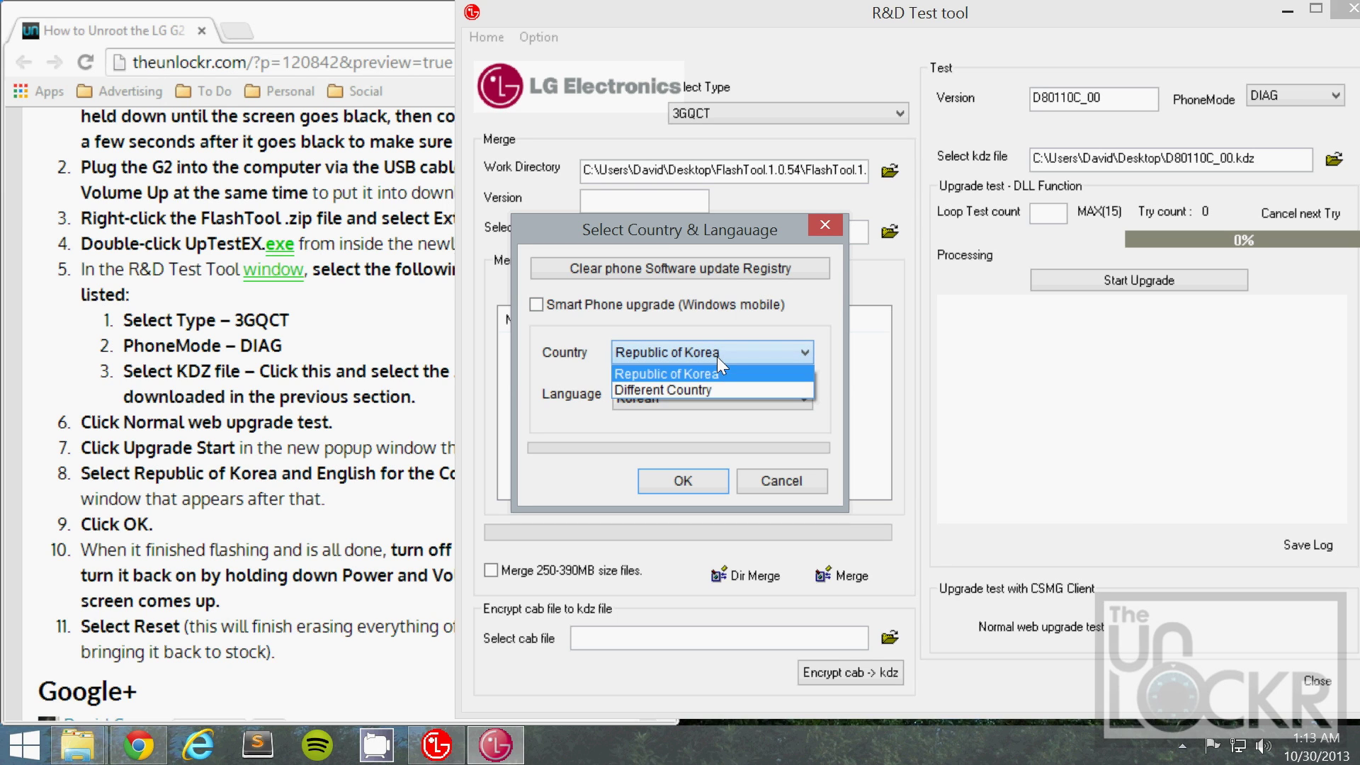
click(665, 372)
click(713, 398)
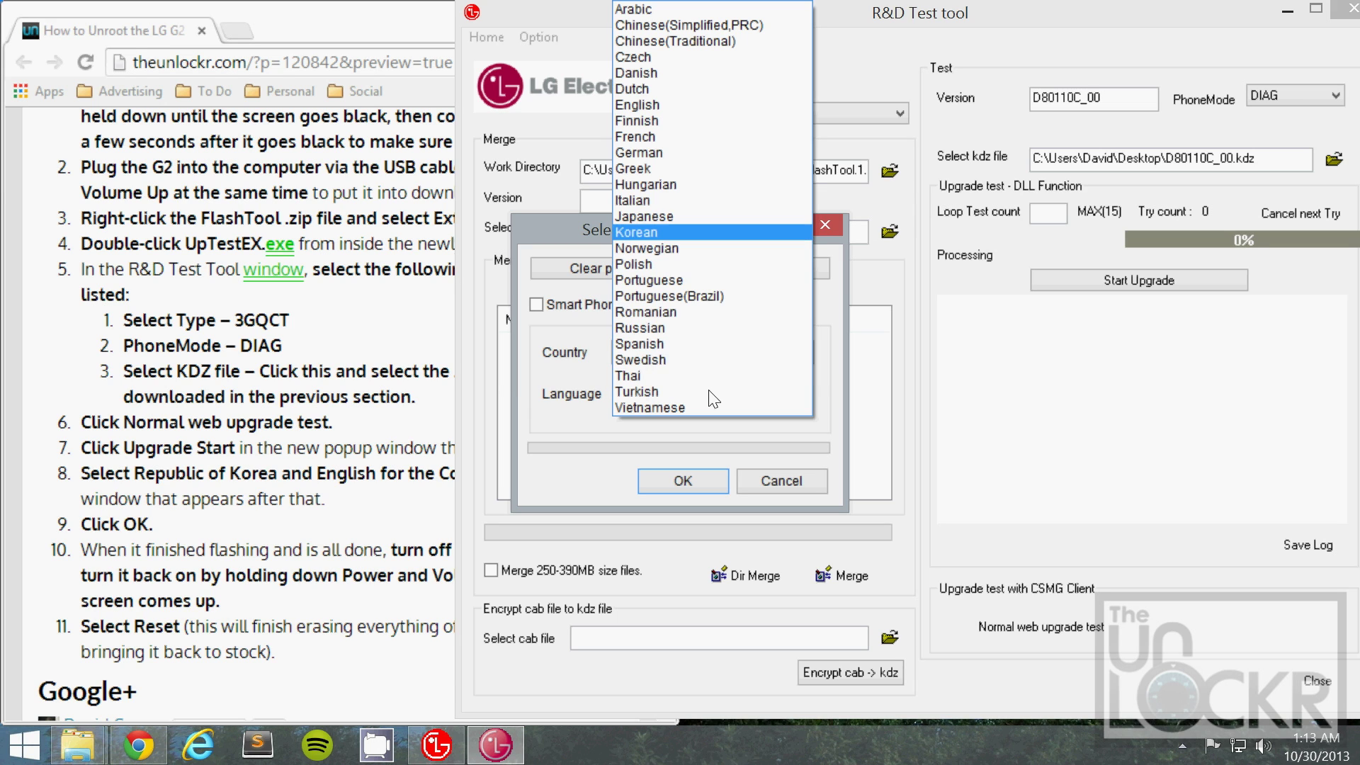
click(654, 105)
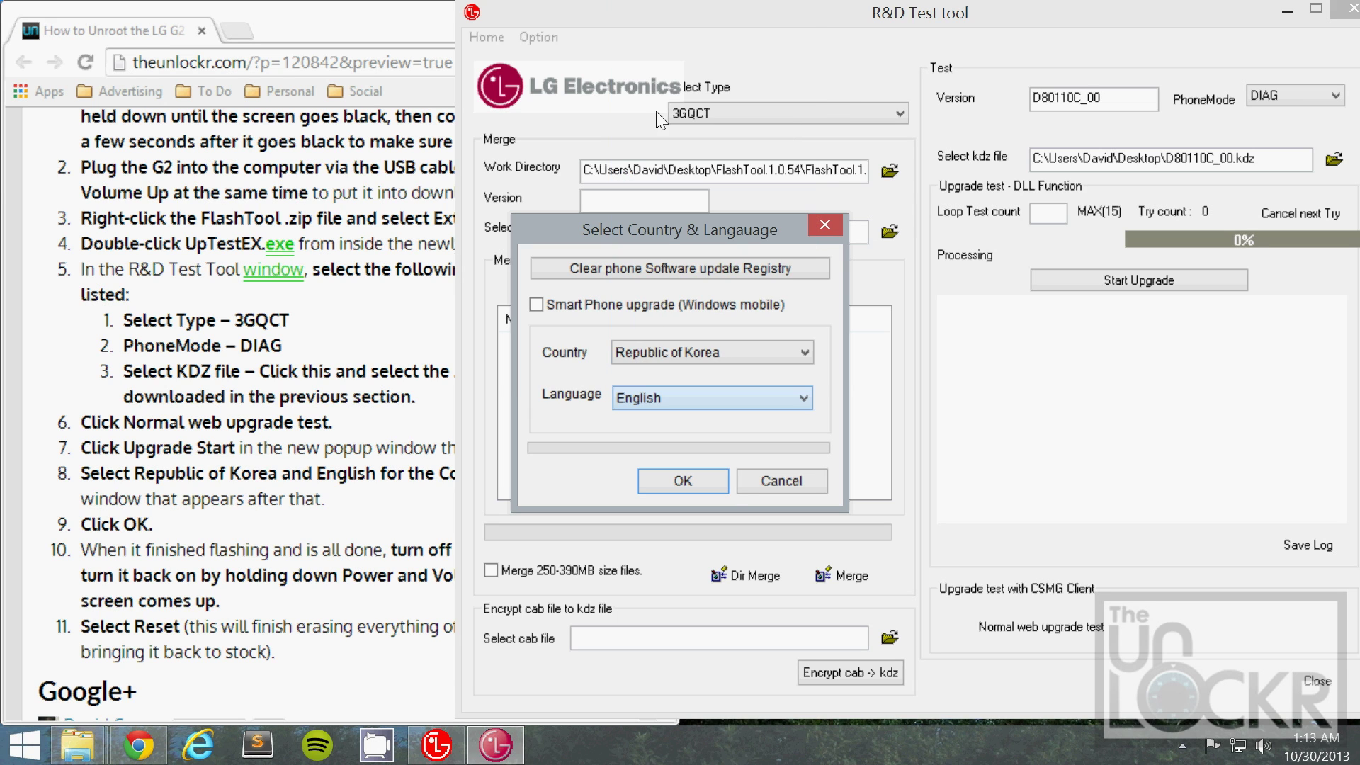
click(701, 484)
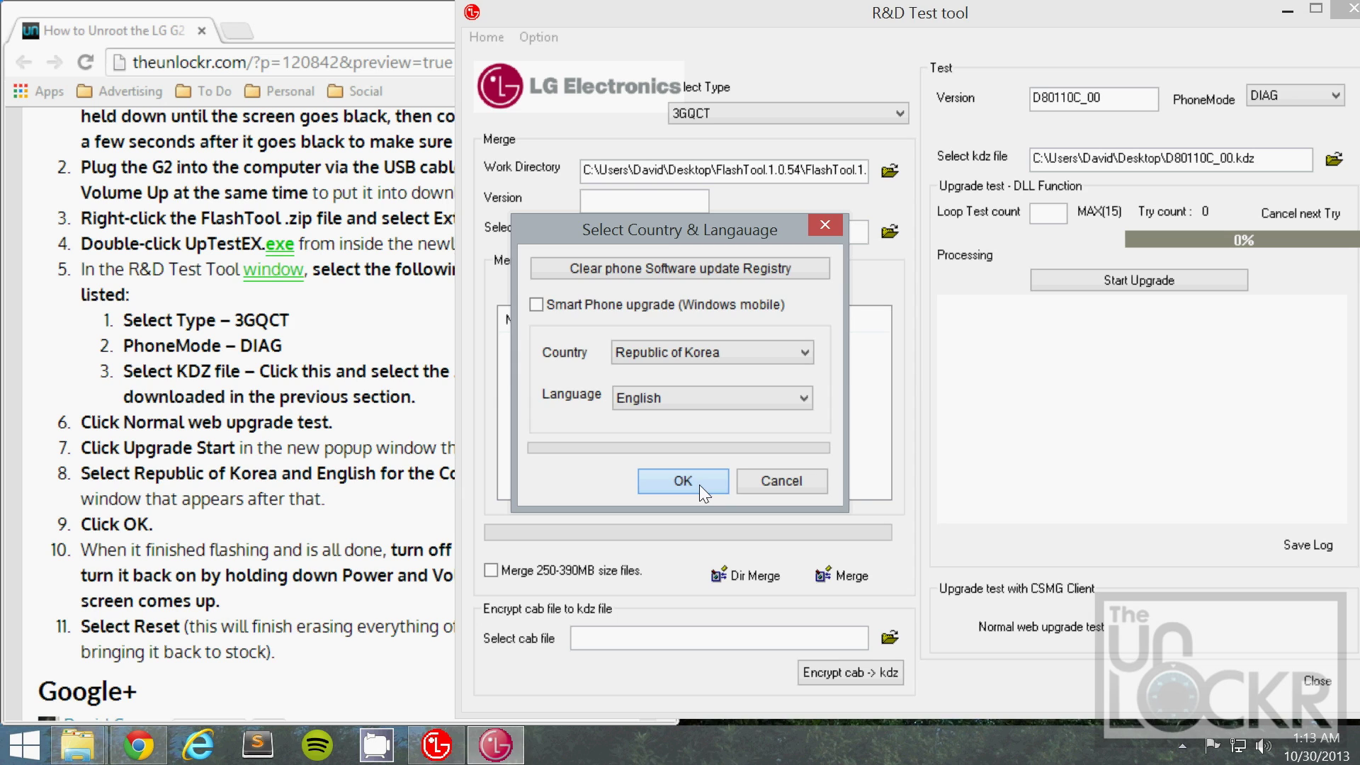